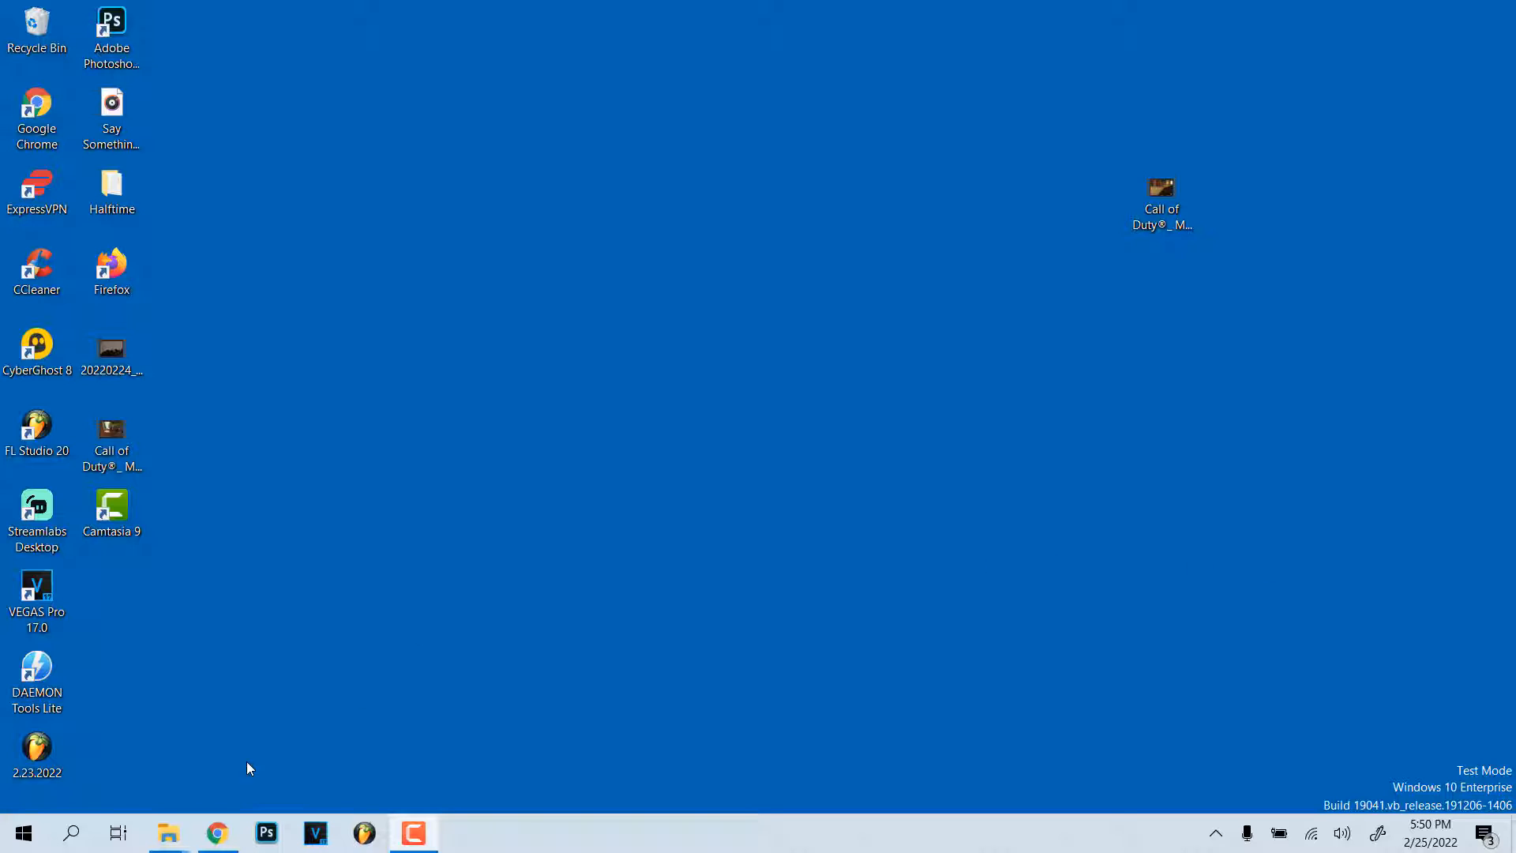
Step: Switch to Chrome and open the StreamElements overlays gallery
{"action": "left_click", "coordinate": [217, 833]}
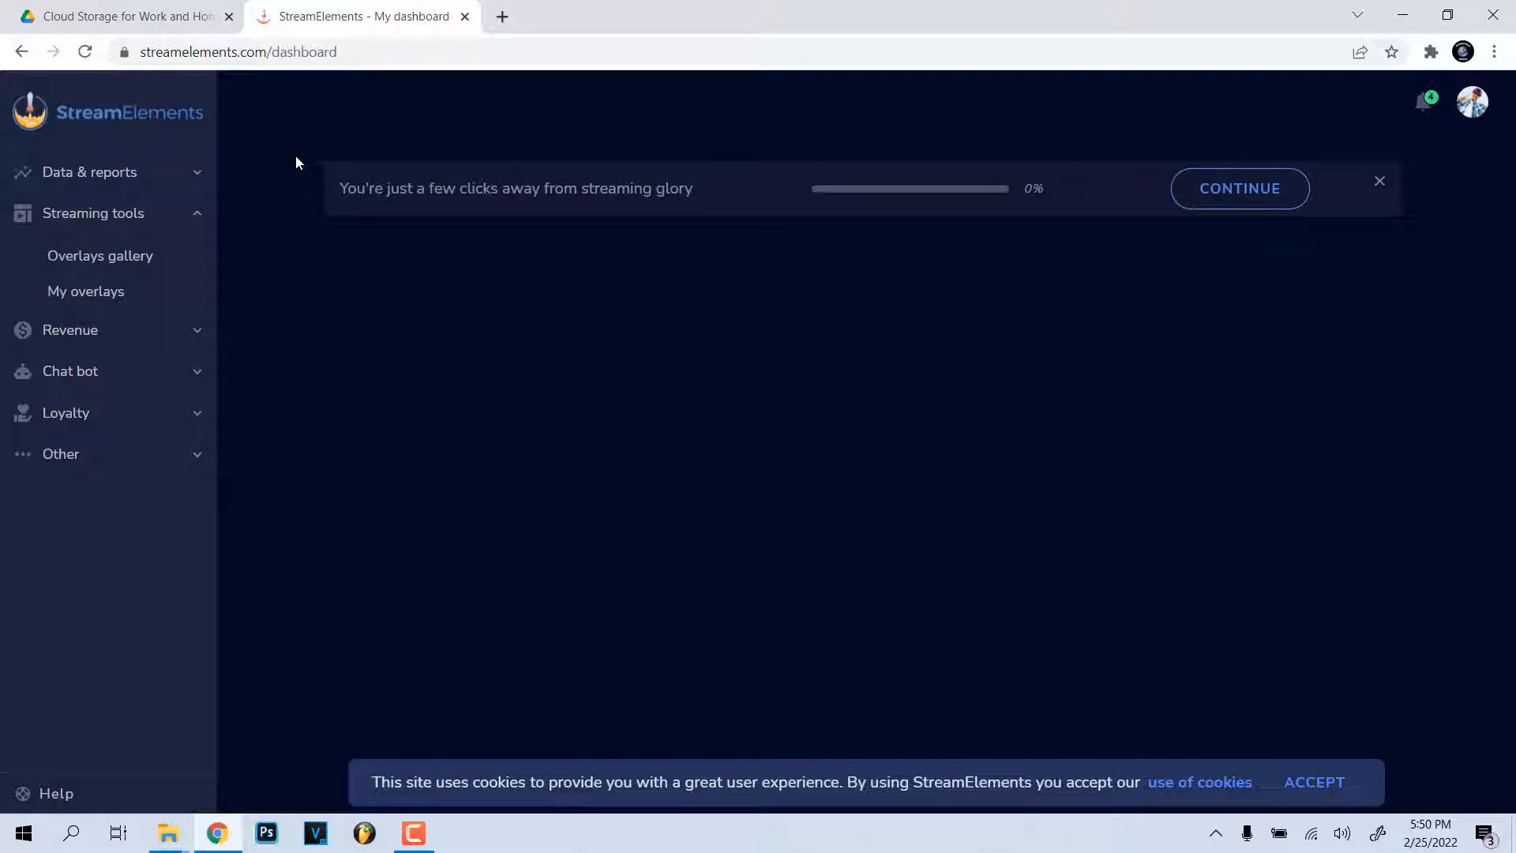
{"action": "left_click", "coordinate": [148, 260]}
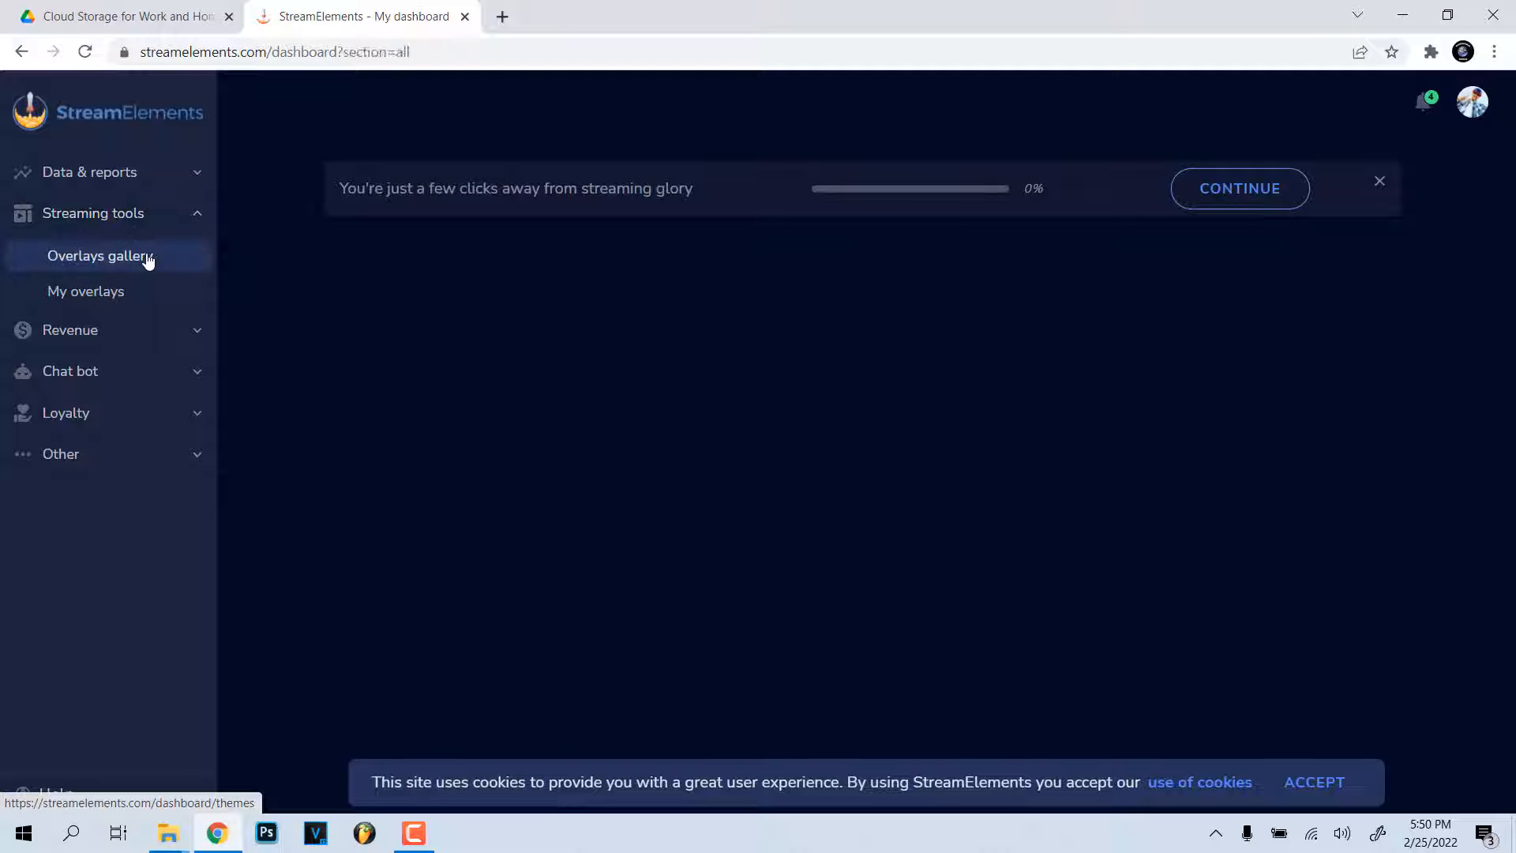
{"action": "left_click", "coordinate": [148, 260]}
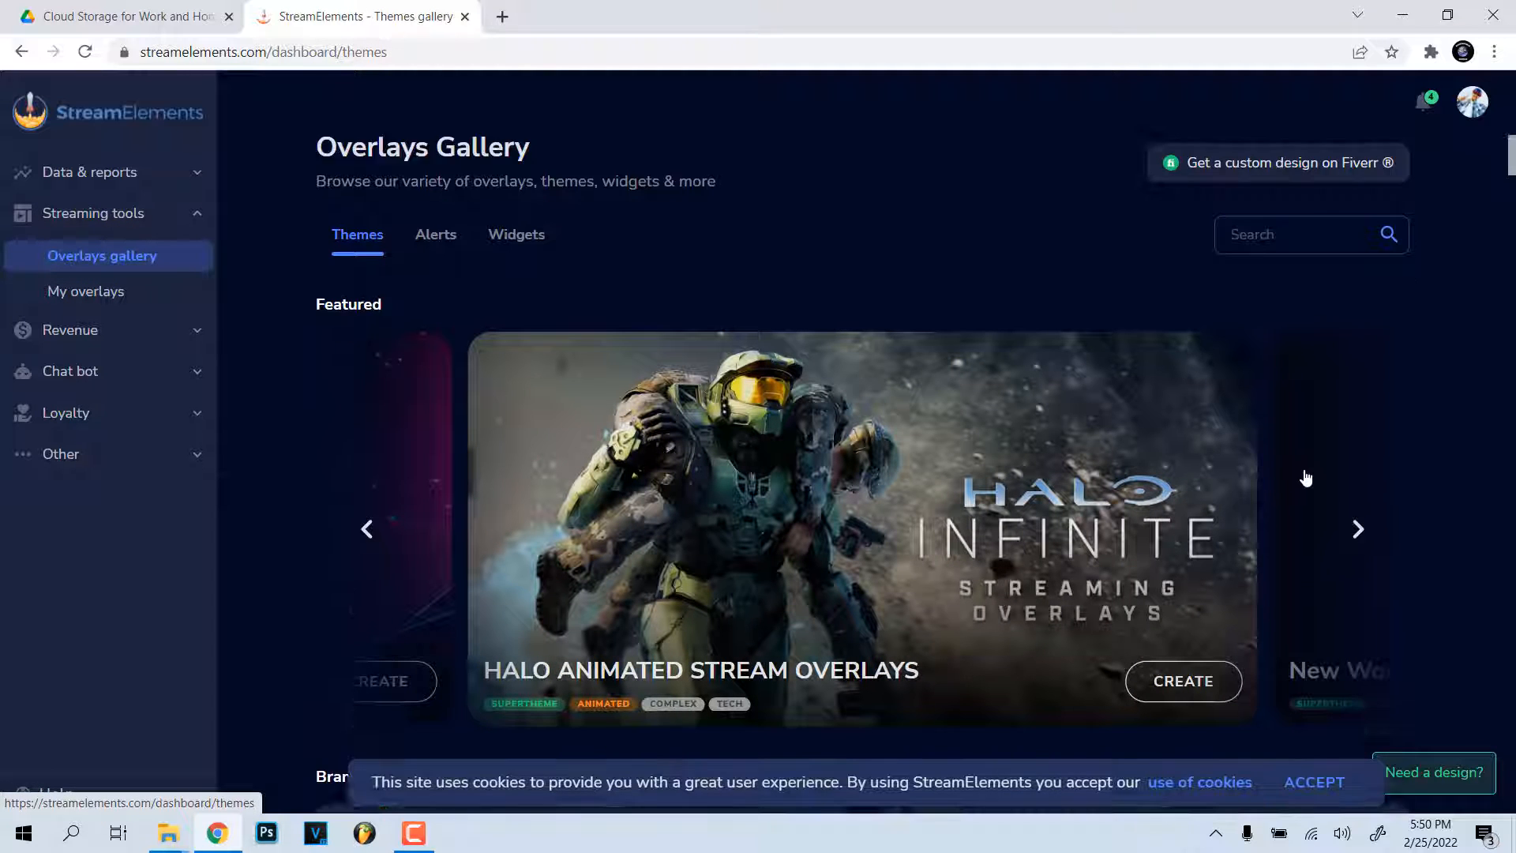
Step: Browse the gallery's featured and brand new themes and open the Aspect animated super theme by Own3d
{"action": "scroll", "coordinate": [1307, 478], "scroll_direction": "down", "scroll_amount": 1}
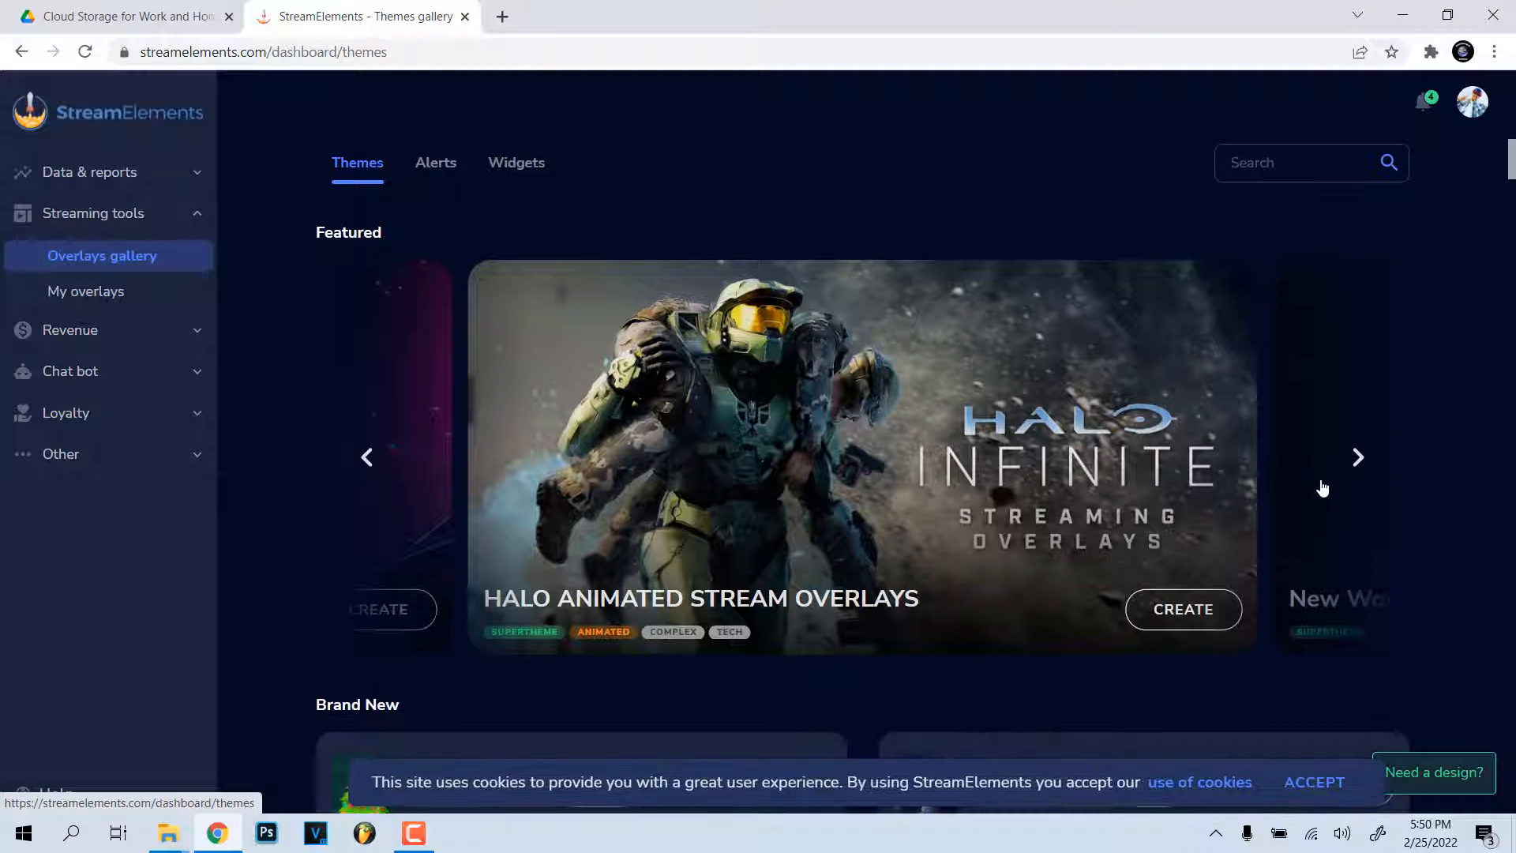
{"action": "left_click", "coordinate": [1359, 462]}
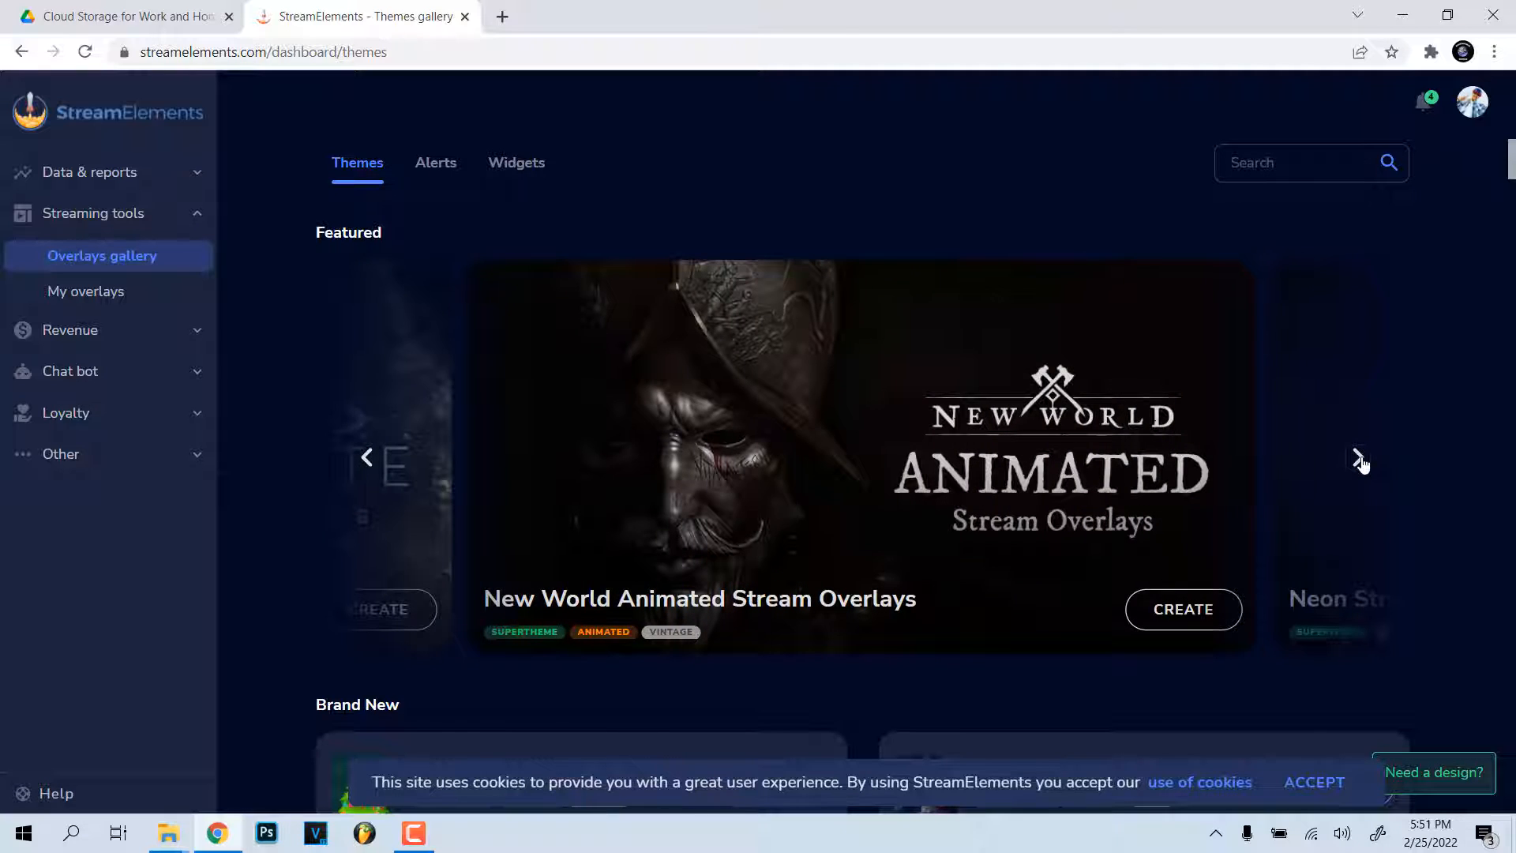
{"action": "left_click", "coordinate": [1358, 462]}
{"action": "left_click", "coordinate": [1360, 460]}
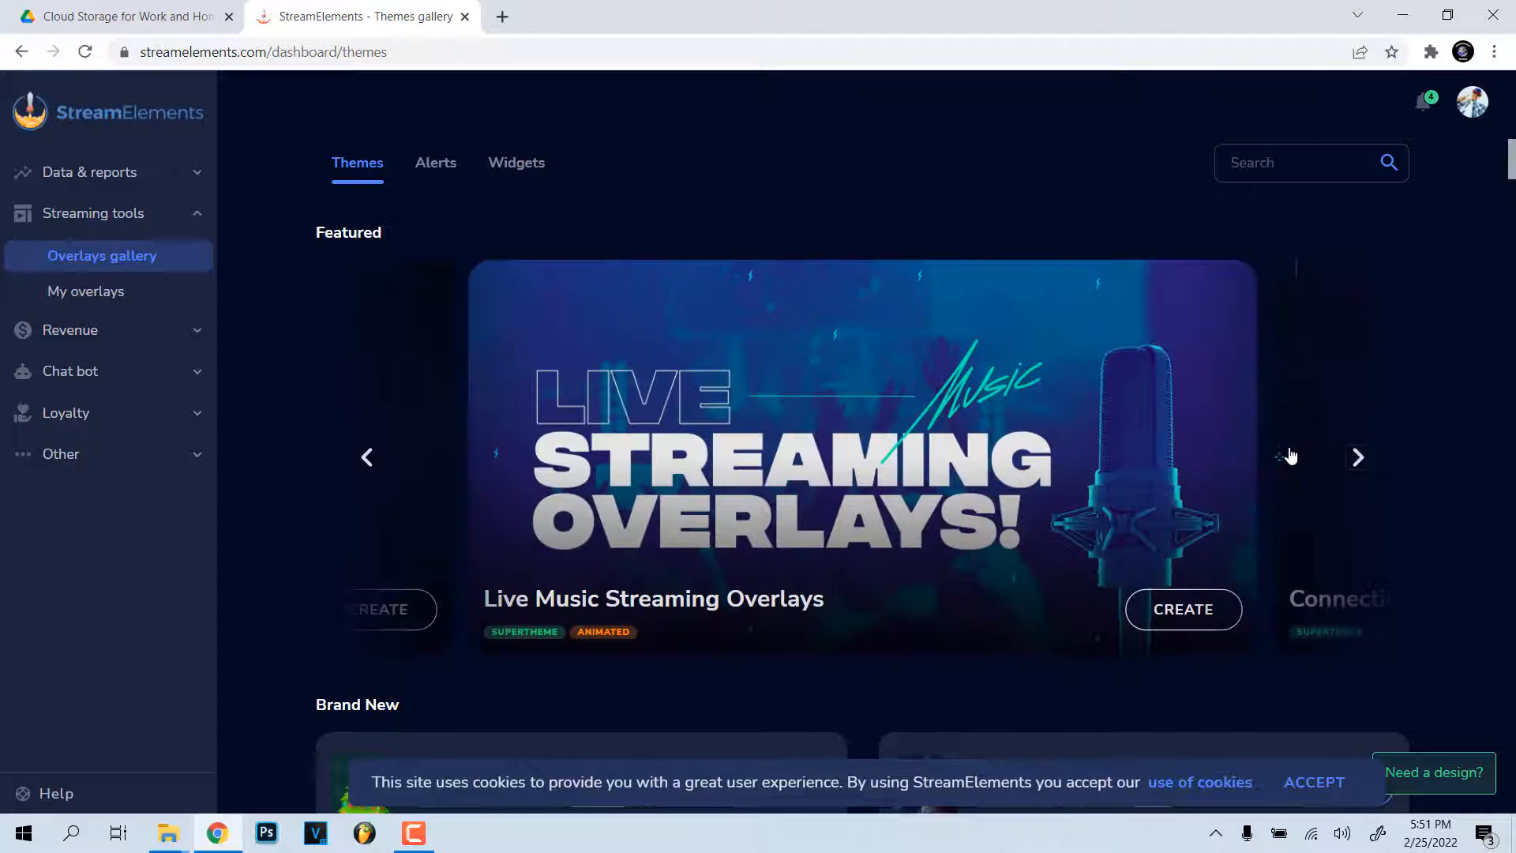
{"action": "scroll", "coordinate": [1254, 410], "scroll_direction": "down", "scroll_amount": 7}
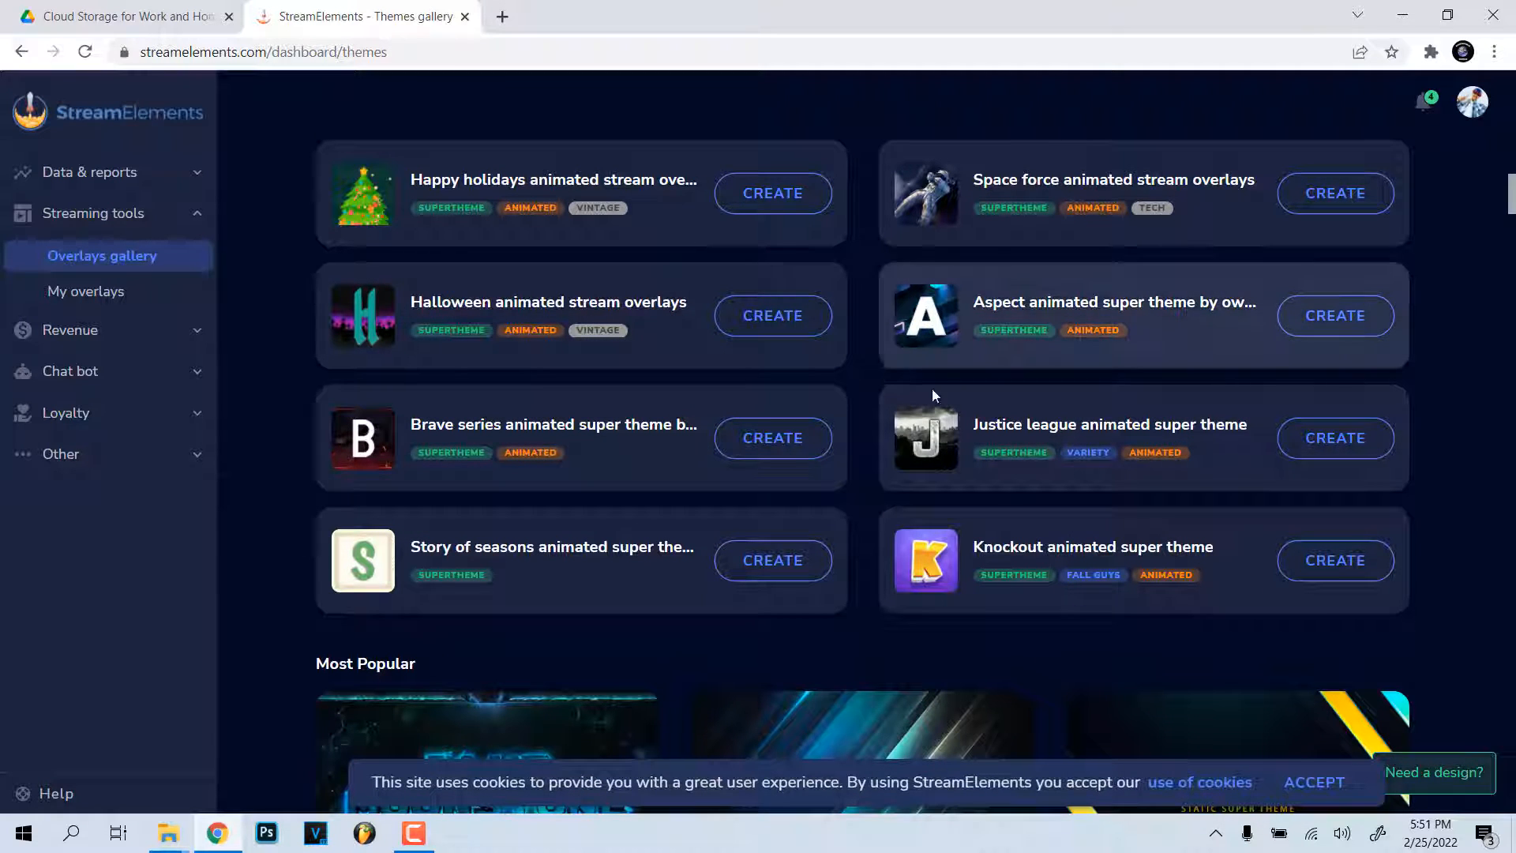
{"action": "left_click", "coordinate": [1021, 306]}
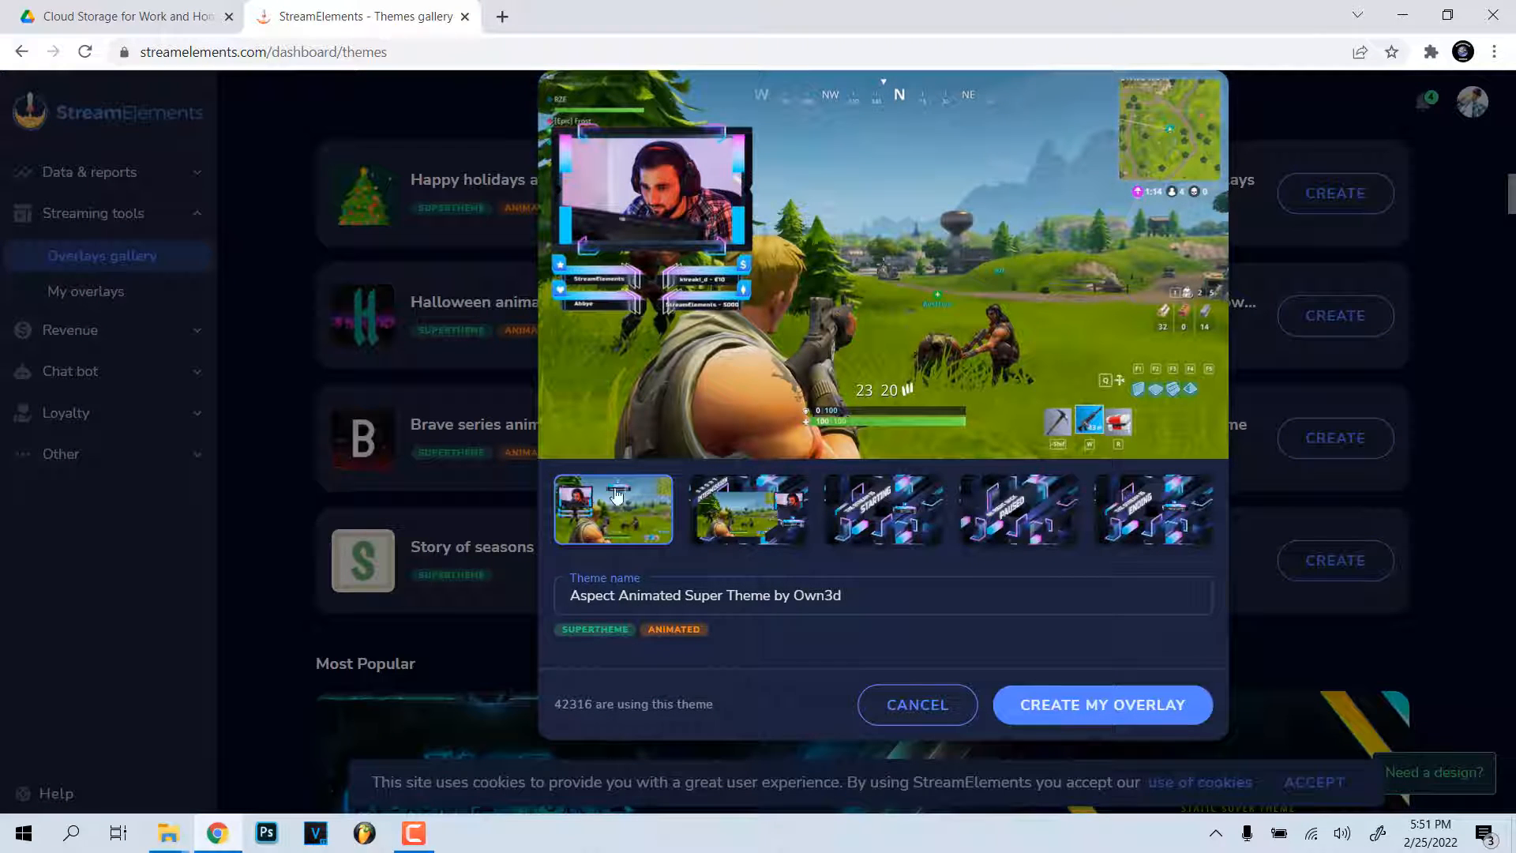
Step: Preview the Aspect theme's talk, ending and in-game scenes and examine how many people use the theme
{"action": "left_click", "coordinate": [749, 500]}
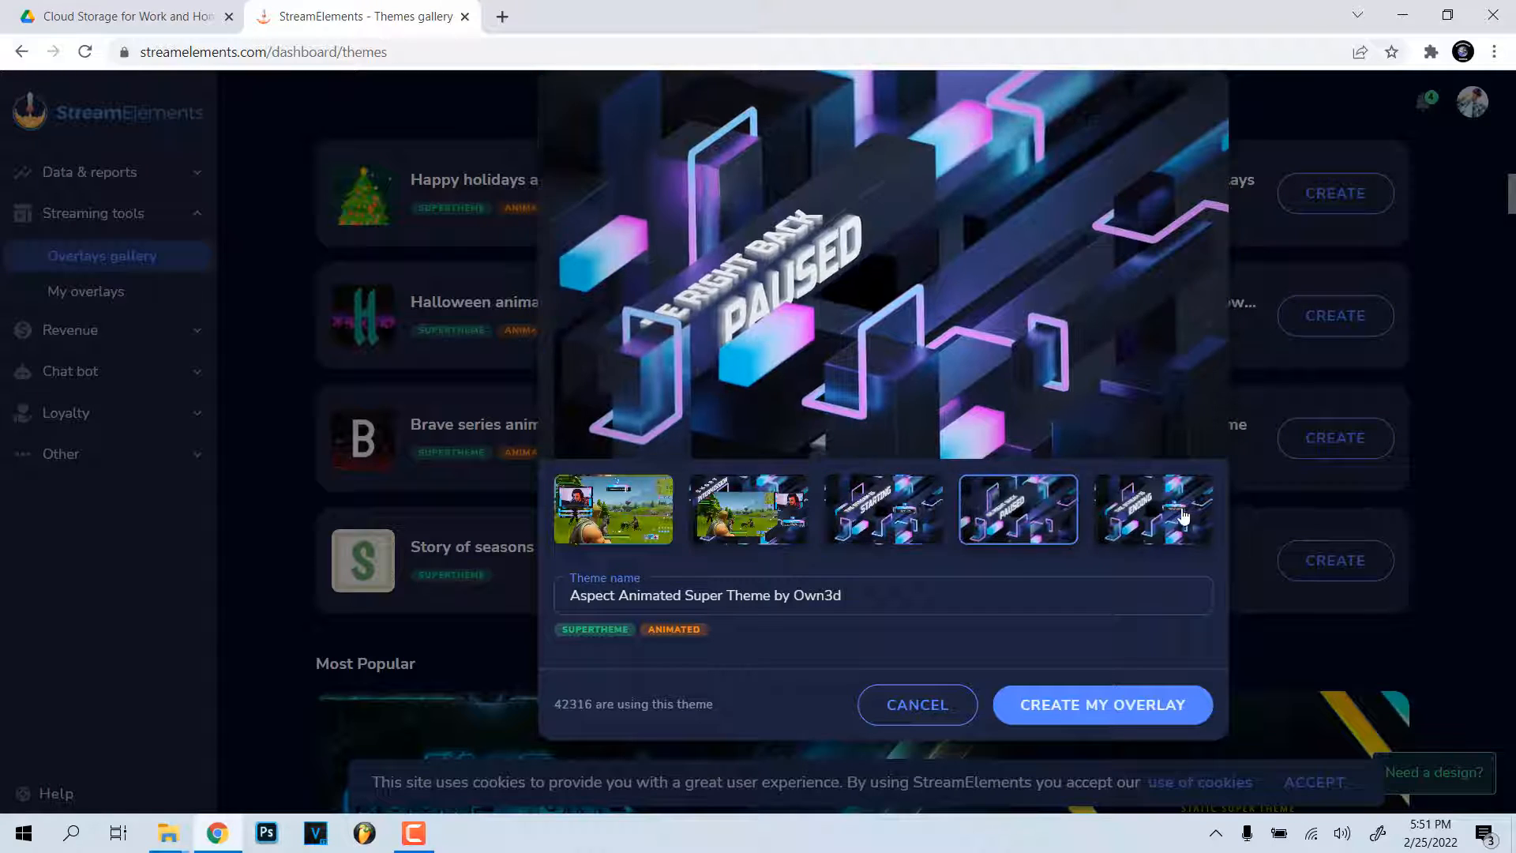
{"action": "left_click", "coordinate": [1115, 521]}
{"action": "left_click", "coordinate": [627, 515]}
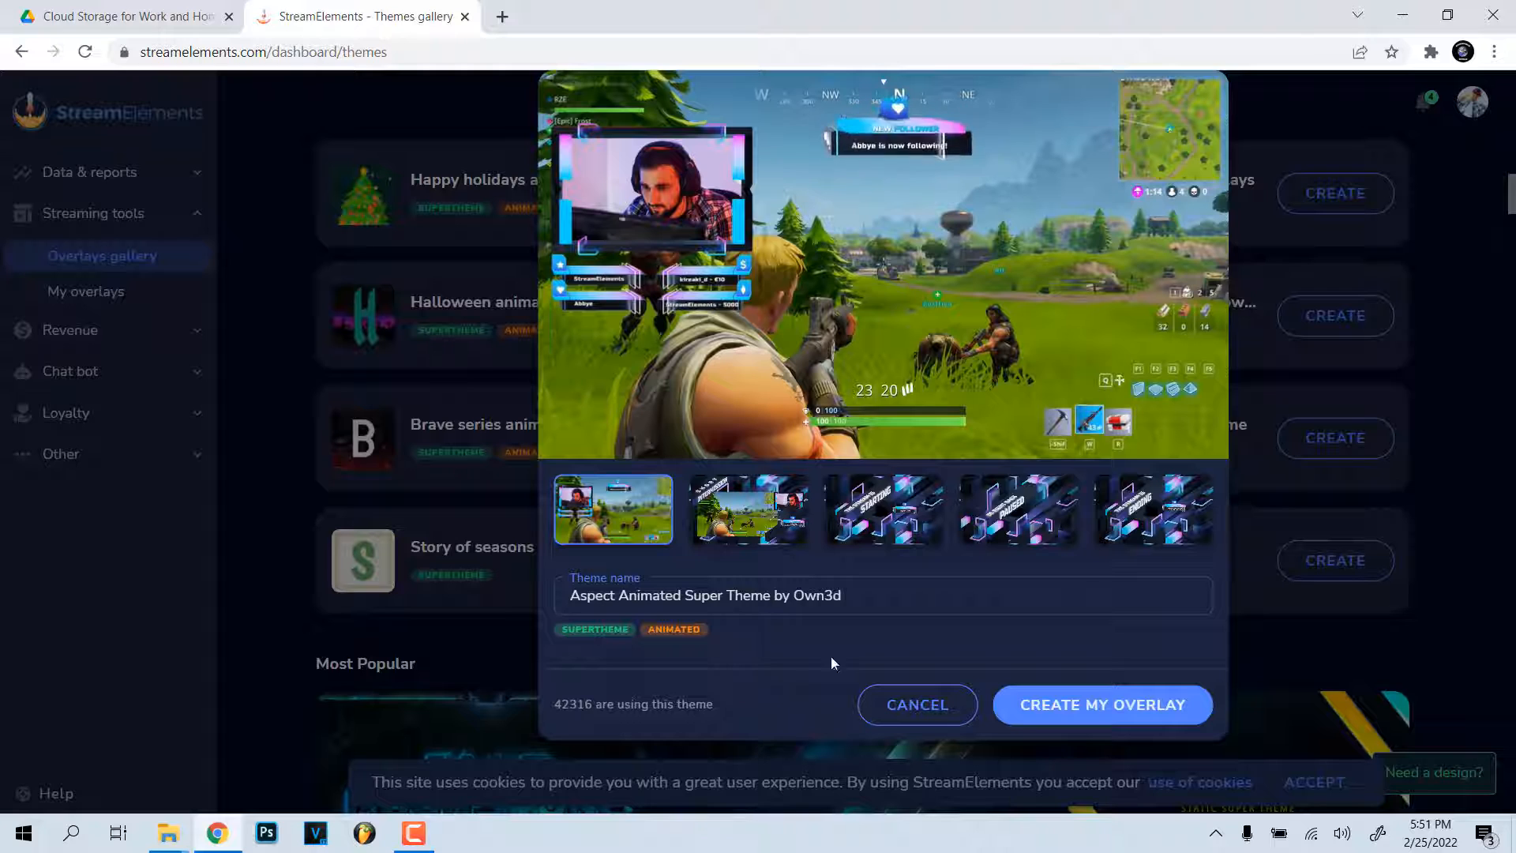
{"action": "left_click_drag", "start_coordinate": [717, 702], "coordinate": [571, 711]}
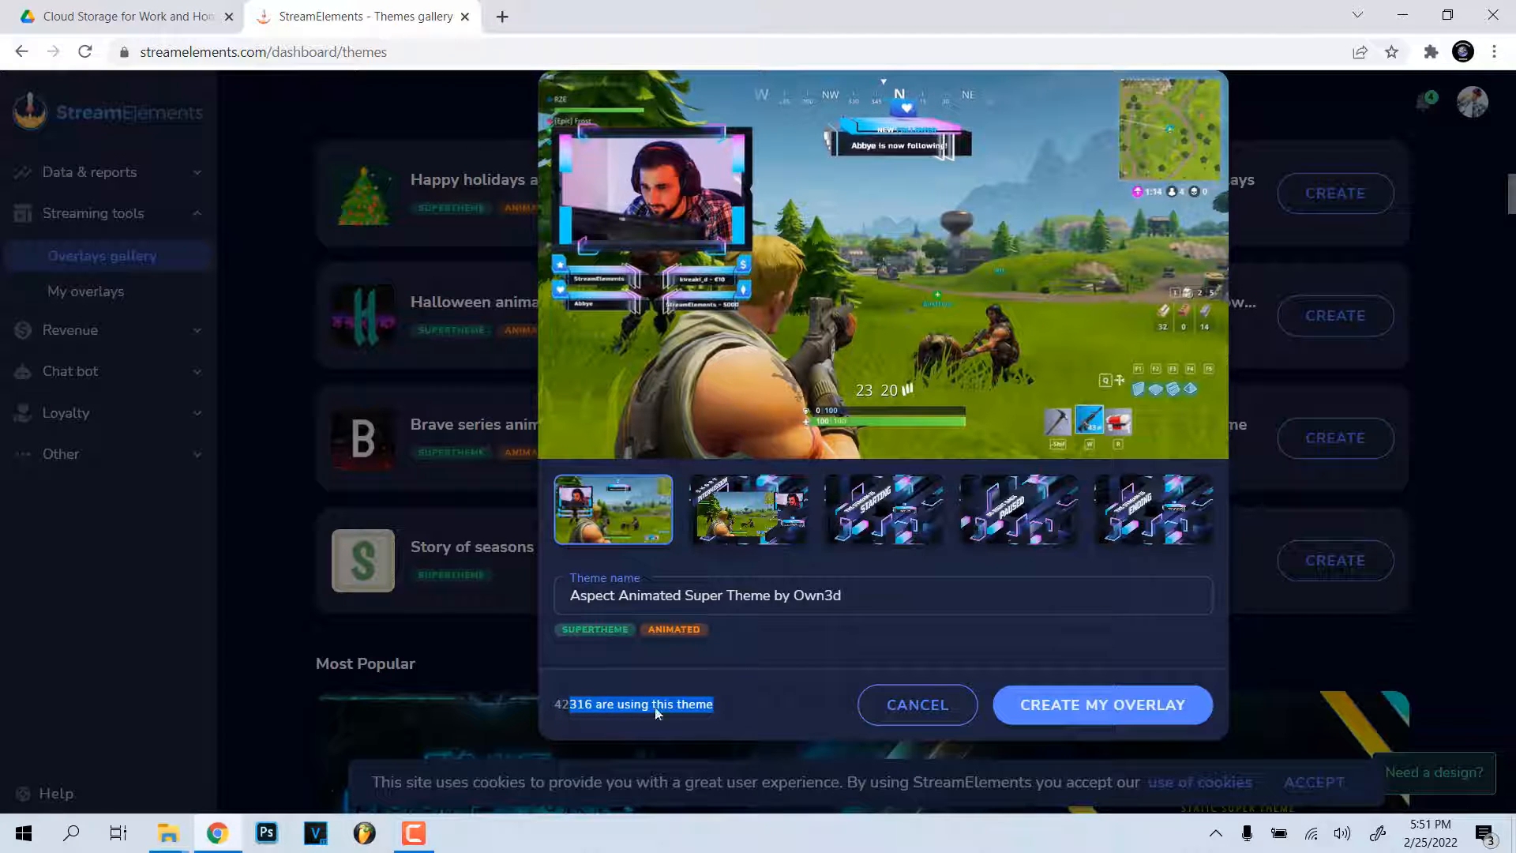
Step: Create the overlays from the Aspect theme and copy the URL of the in-game scene overlay from the overlays list
{"action": "left_click", "coordinate": [1062, 707]}
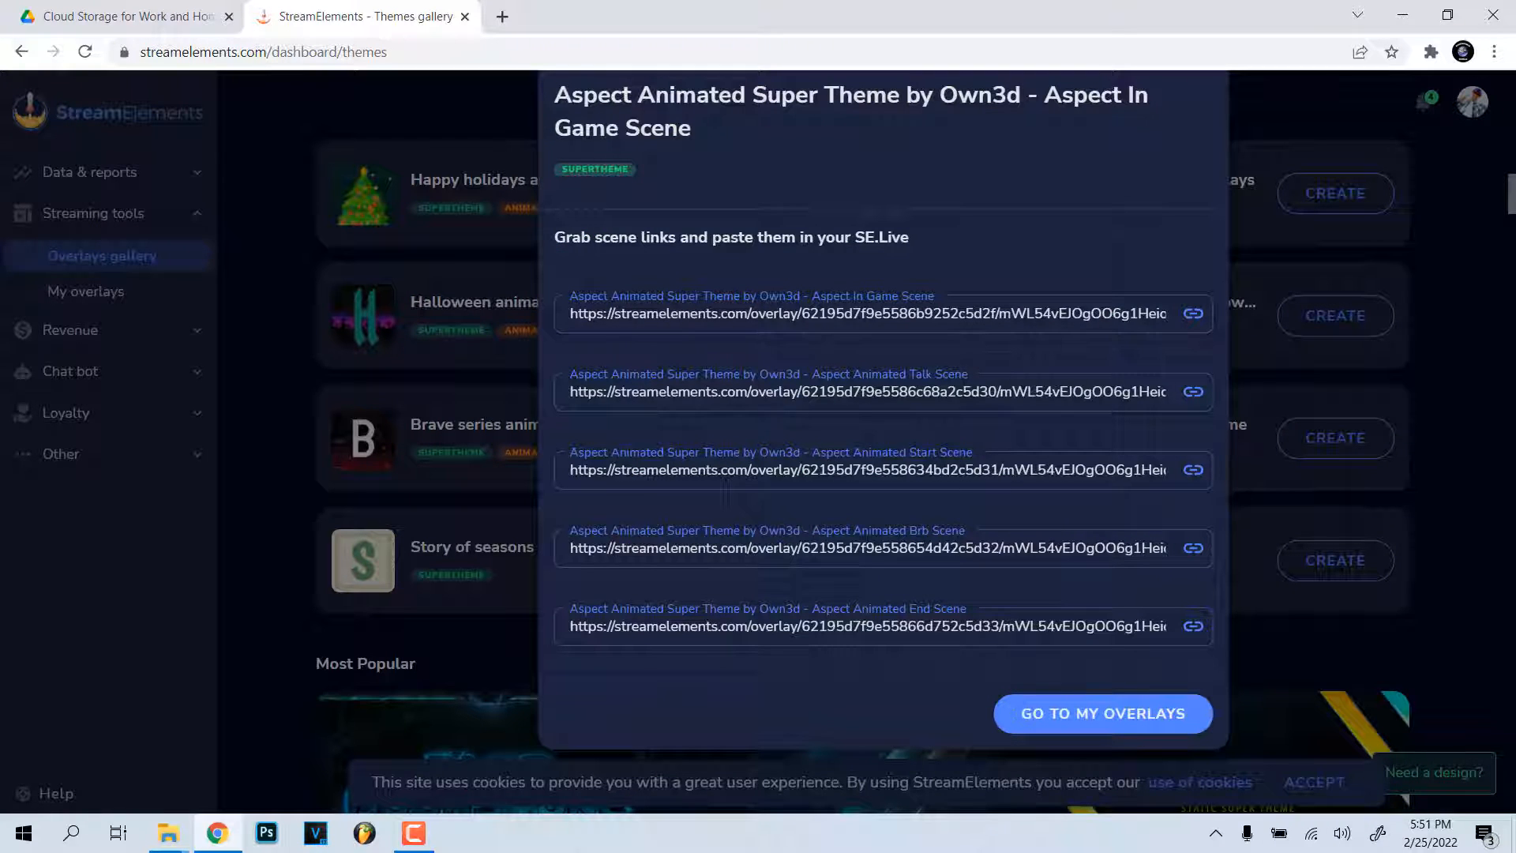
{"action": "left_click", "coordinate": [1101, 715]}
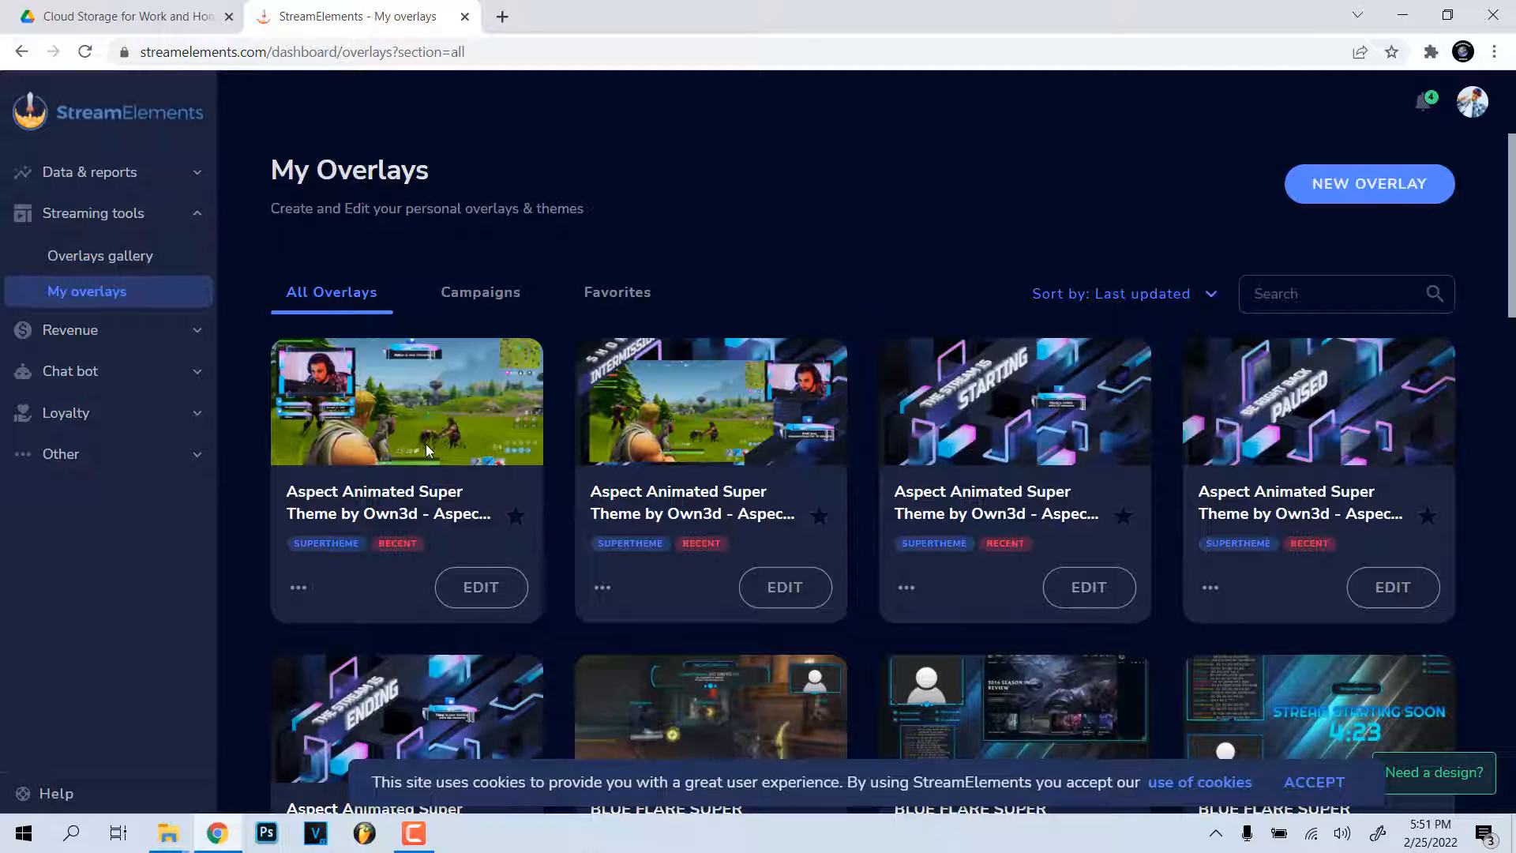
{"action": "left_click", "coordinate": [298, 589]}
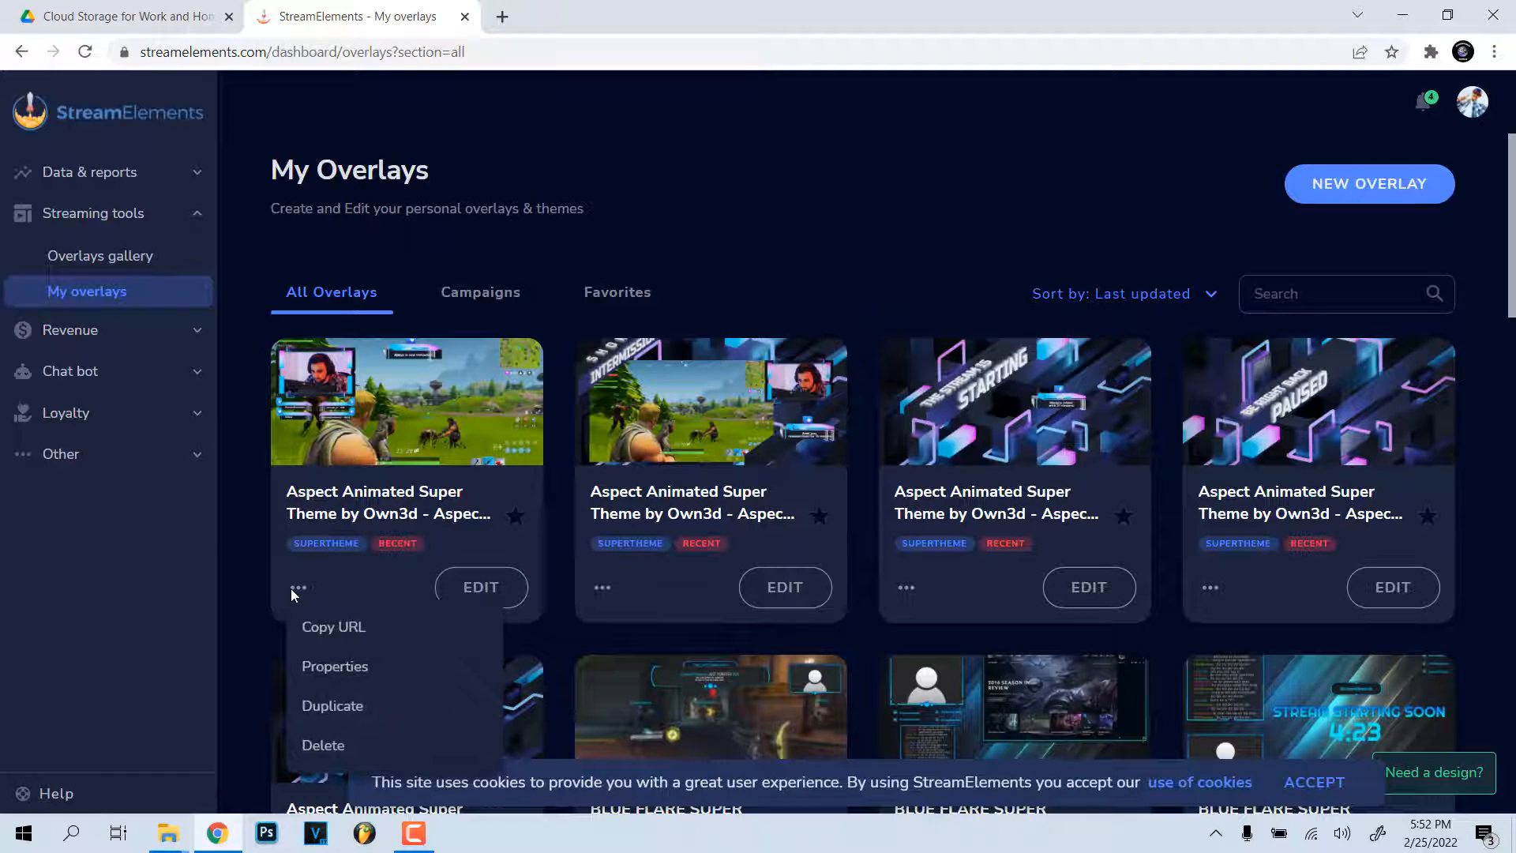
{"action": "left_click", "coordinate": [348, 630]}
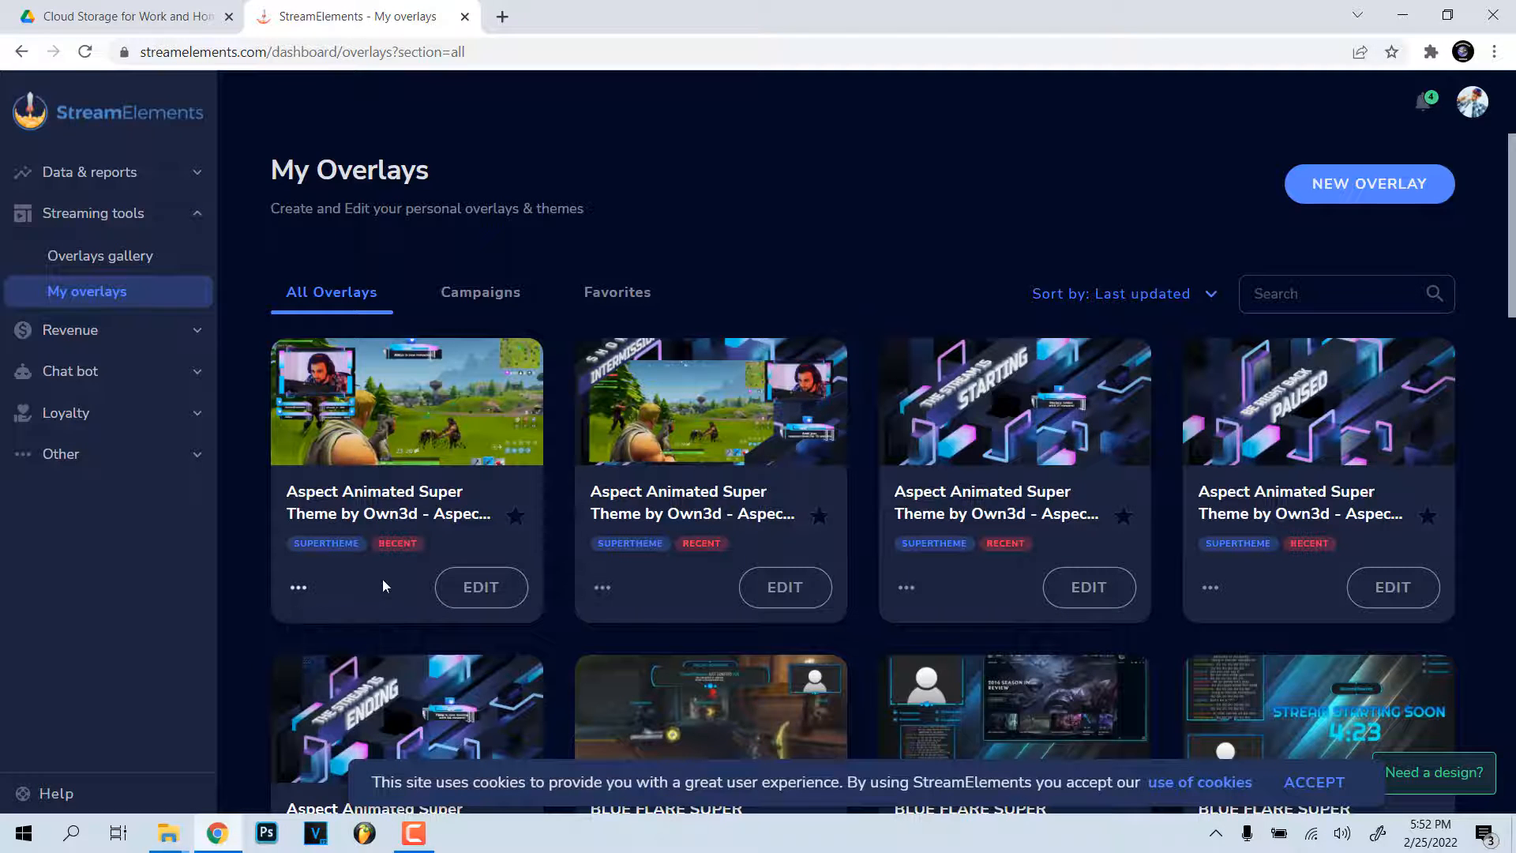
Step: Try moving the Cam with labels layer upward in the in-game overlay's editor, and leave the editor without saving
{"action": "left_click", "coordinate": [496, 593]}
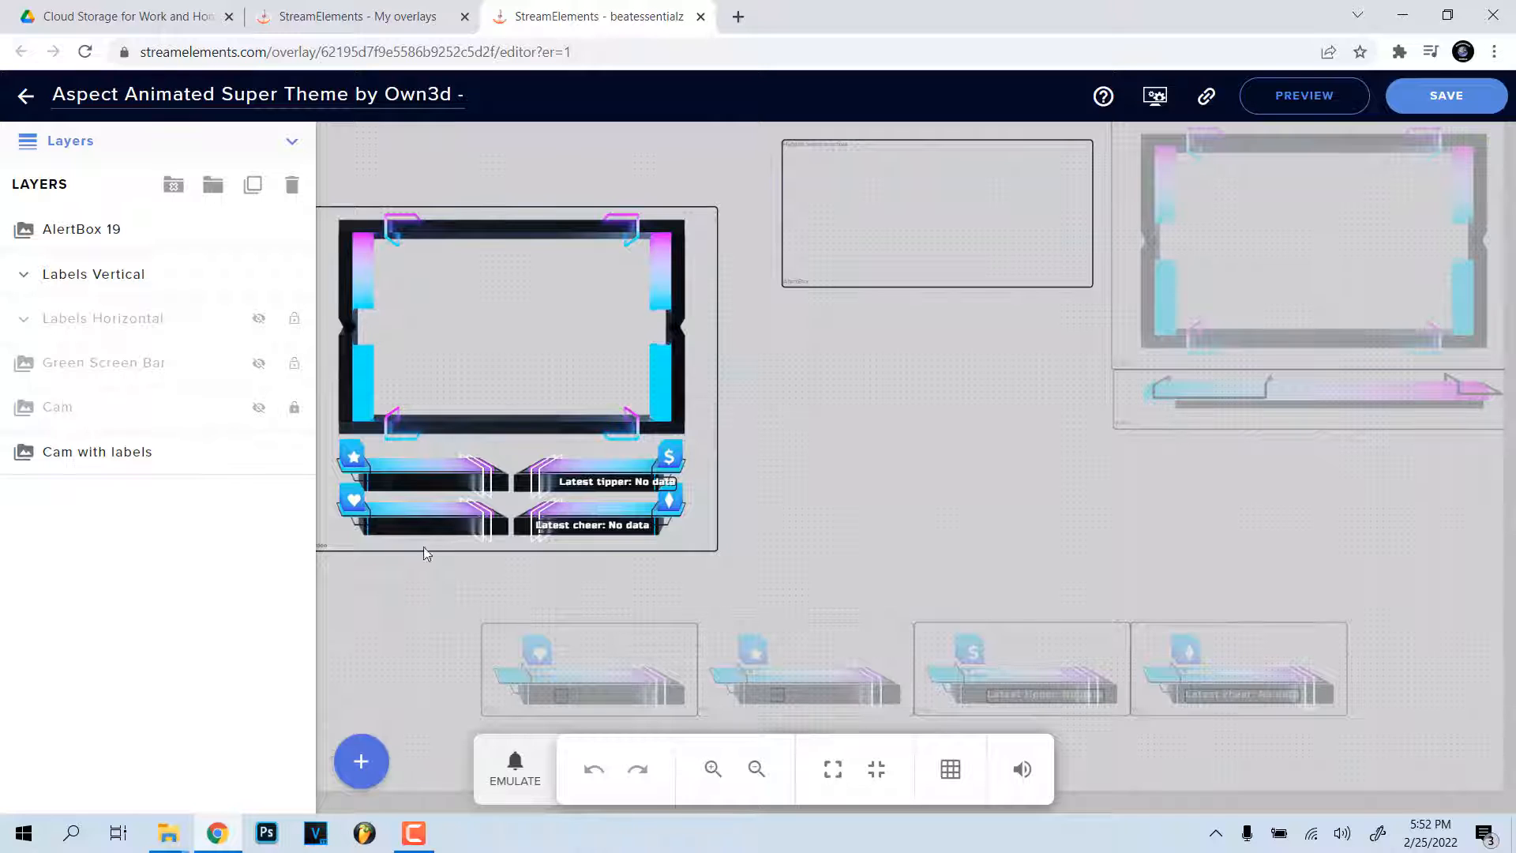
{"action": "left_click", "coordinate": [469, 337]}
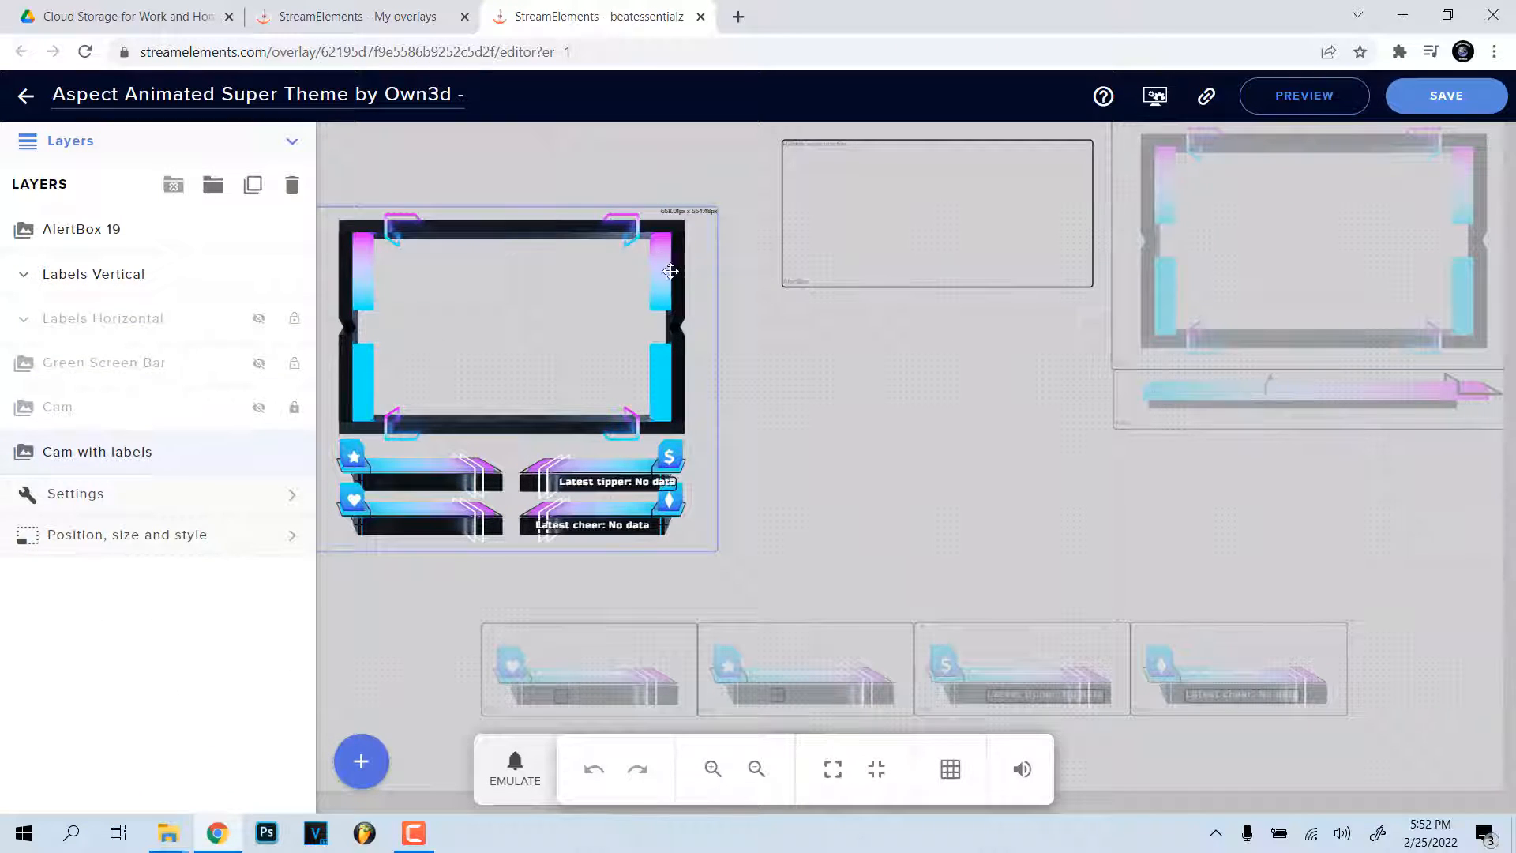
{"action": "left_click_drag", "start_coordinate": [651, 283], "coordinate": [643, 152]}
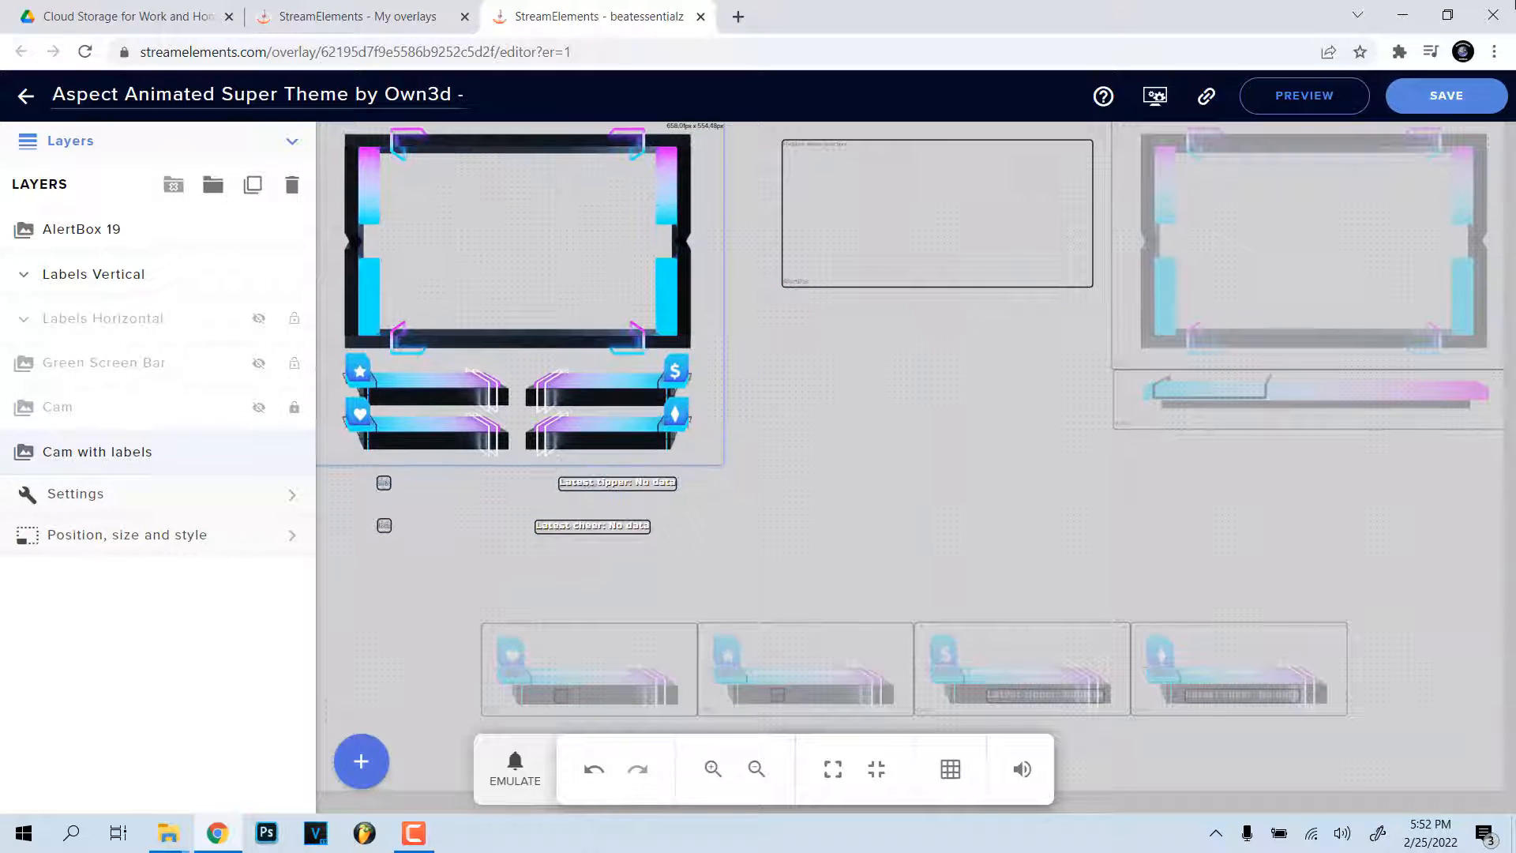
{"action": "left_click", "coordinate": [701, 18]}
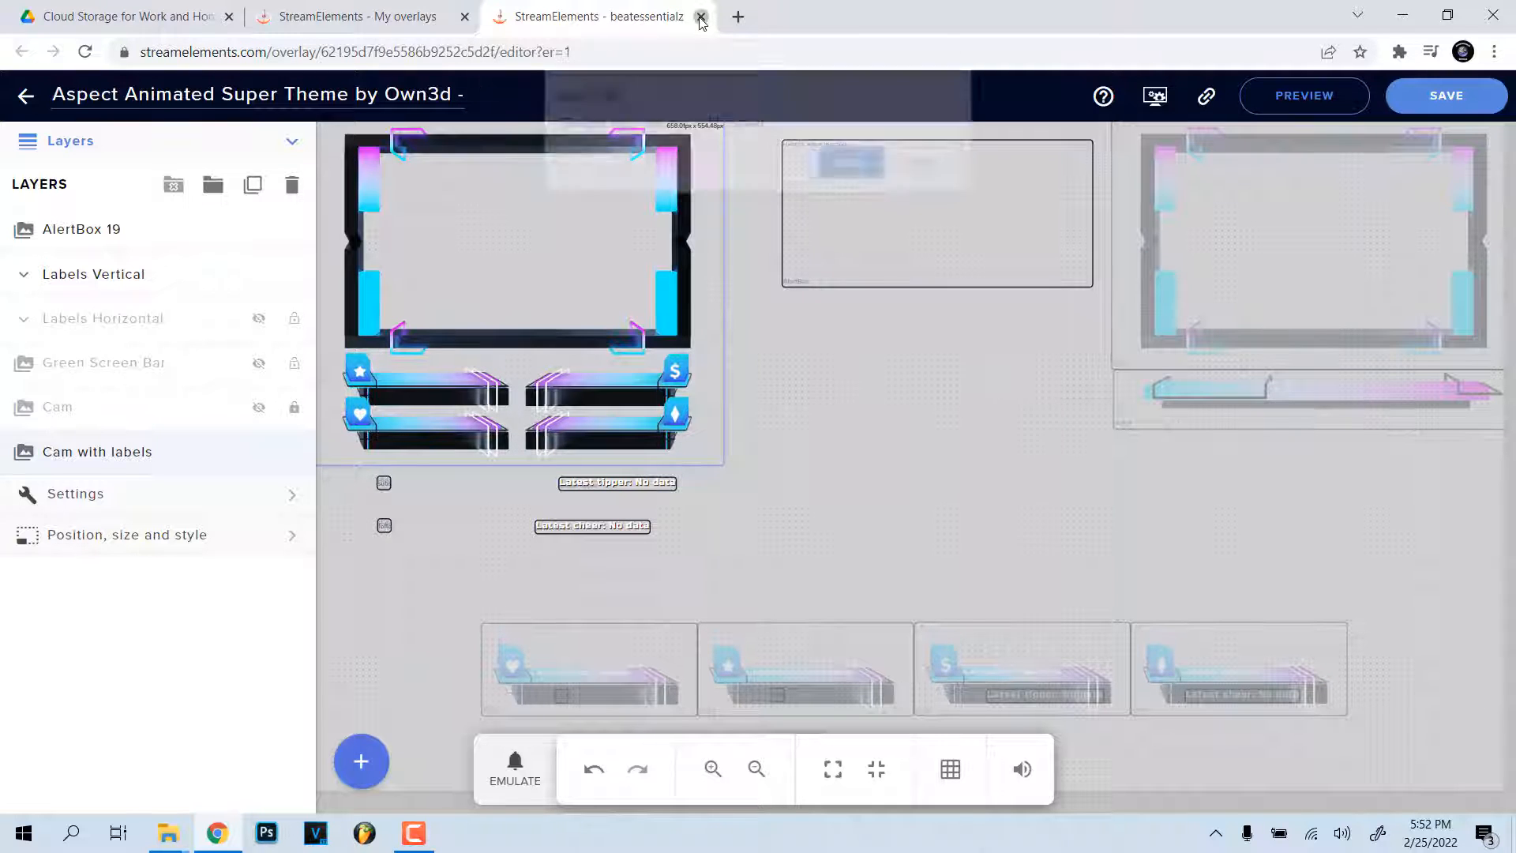
{"action": "left_click", "coordinate": [854, 164]}
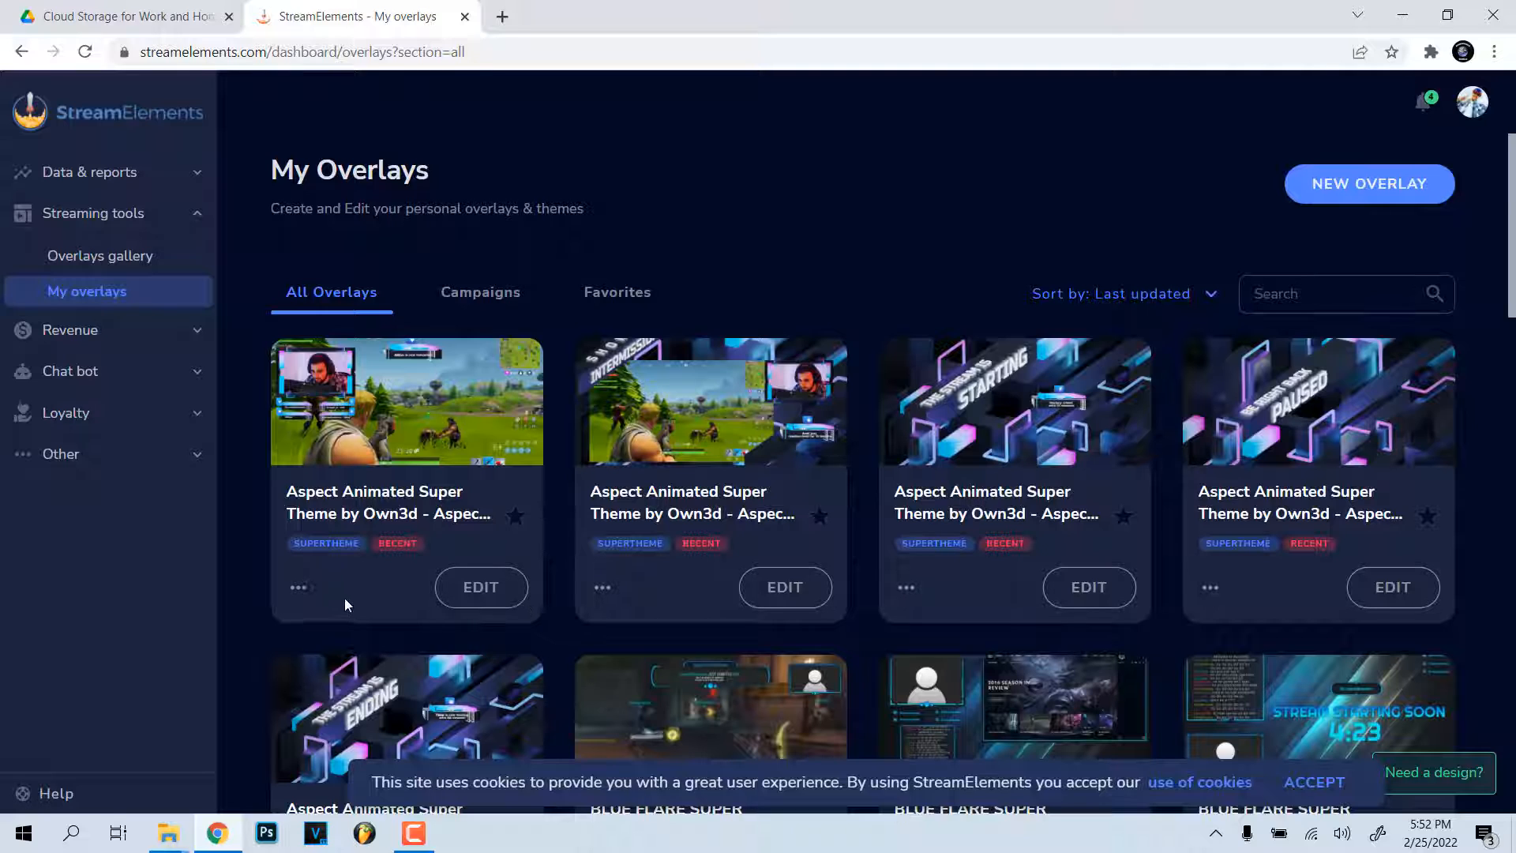
Step: Copy the in-game scene overlay's URL and launch Streamlabs Desktop
{"action": "left_click", "coordinate": [301, 587]}
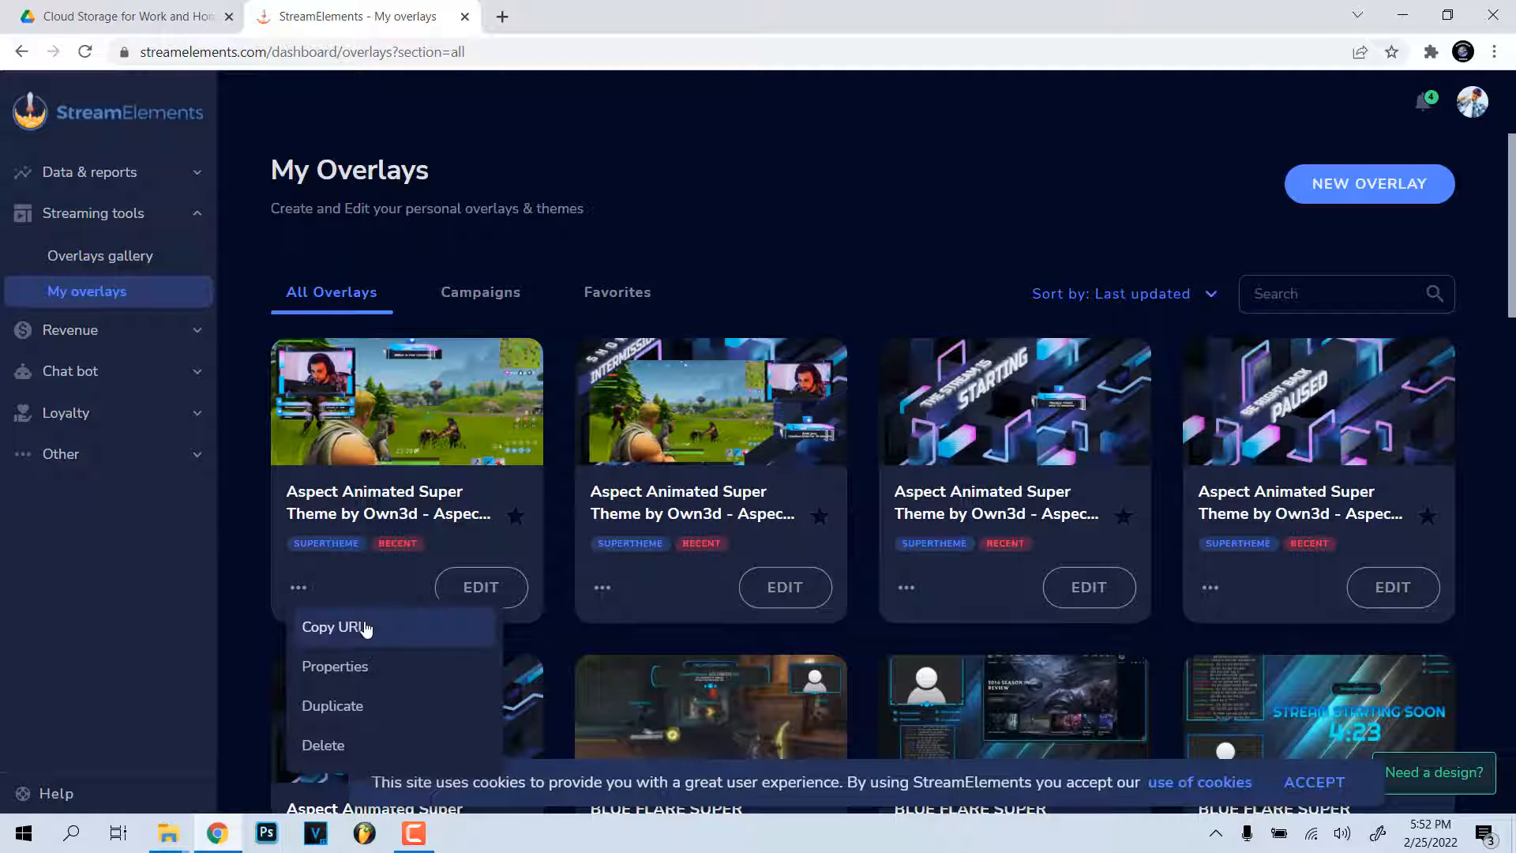
{"action": "left_click", "coordinate": [364, 628]}
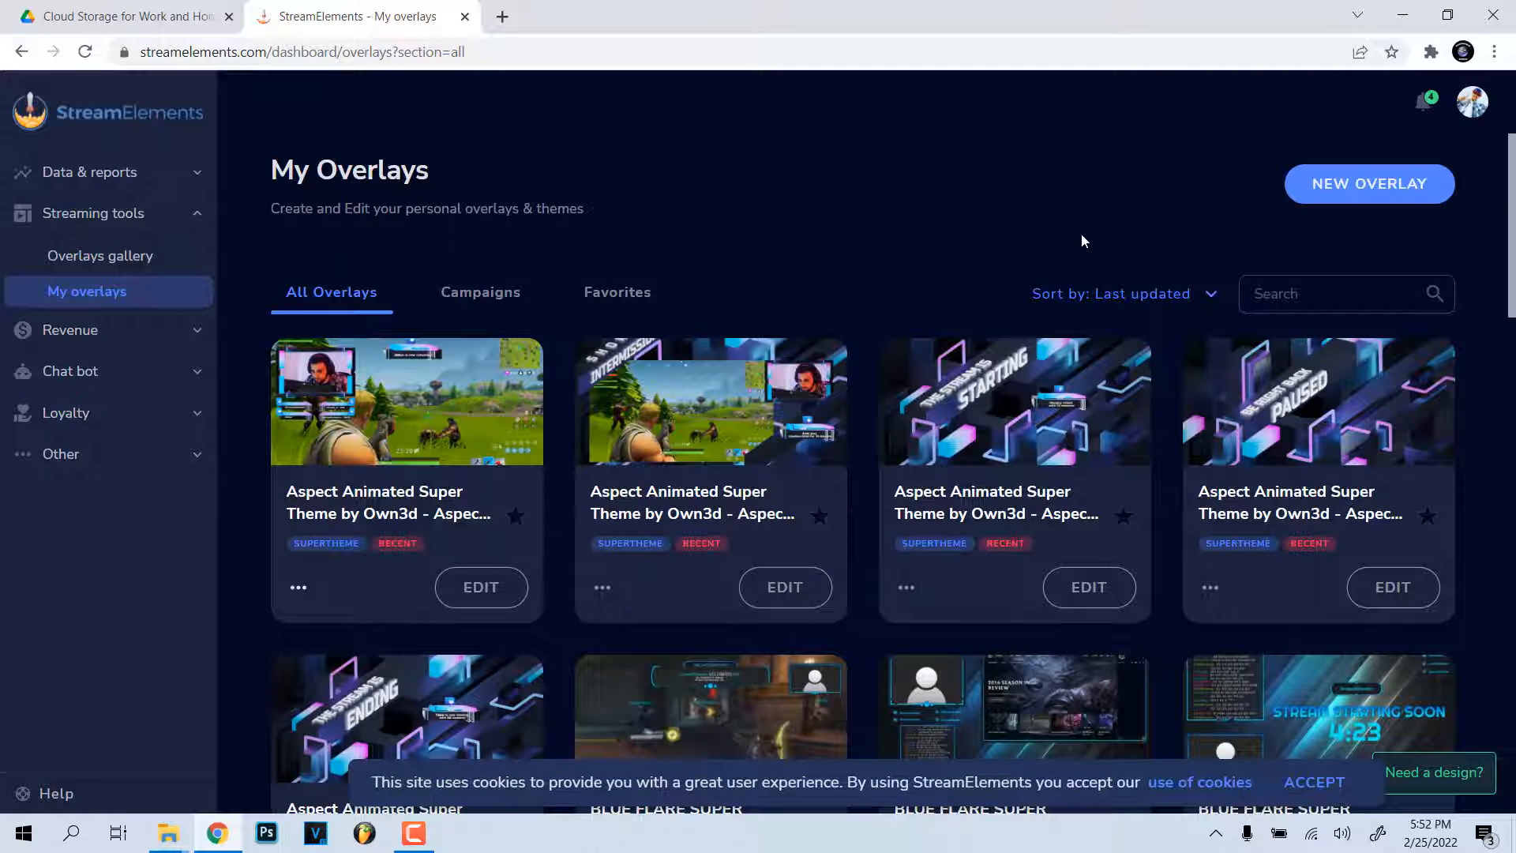
{"action": "left_click", "coordinate": [1403, 14]}
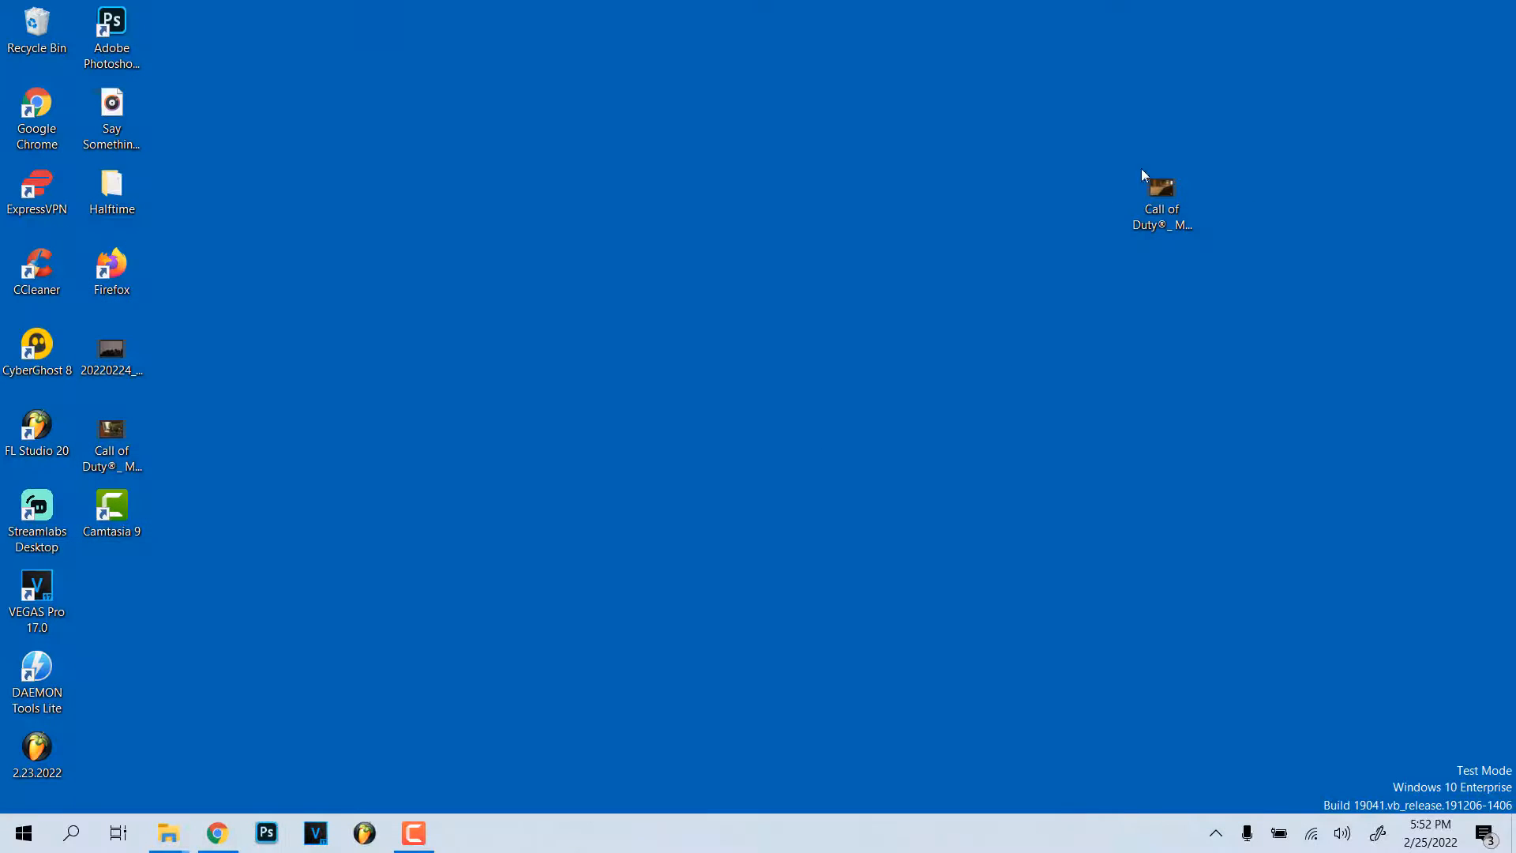
{"action": "left_click", "coordinate": [43, 539]}
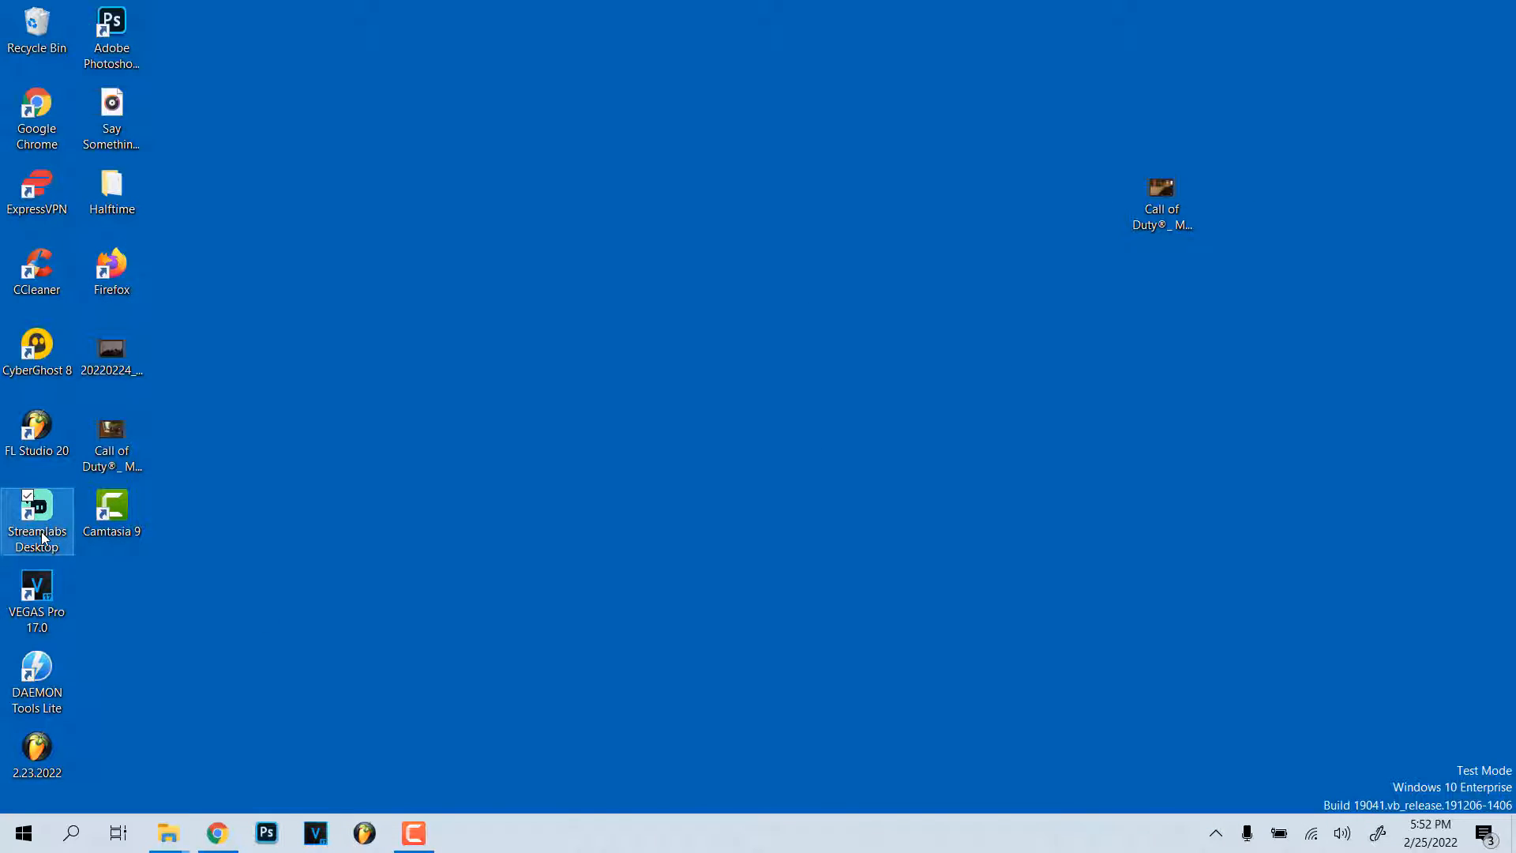
{"action": "double_click", "coordinate": [45, 538]}
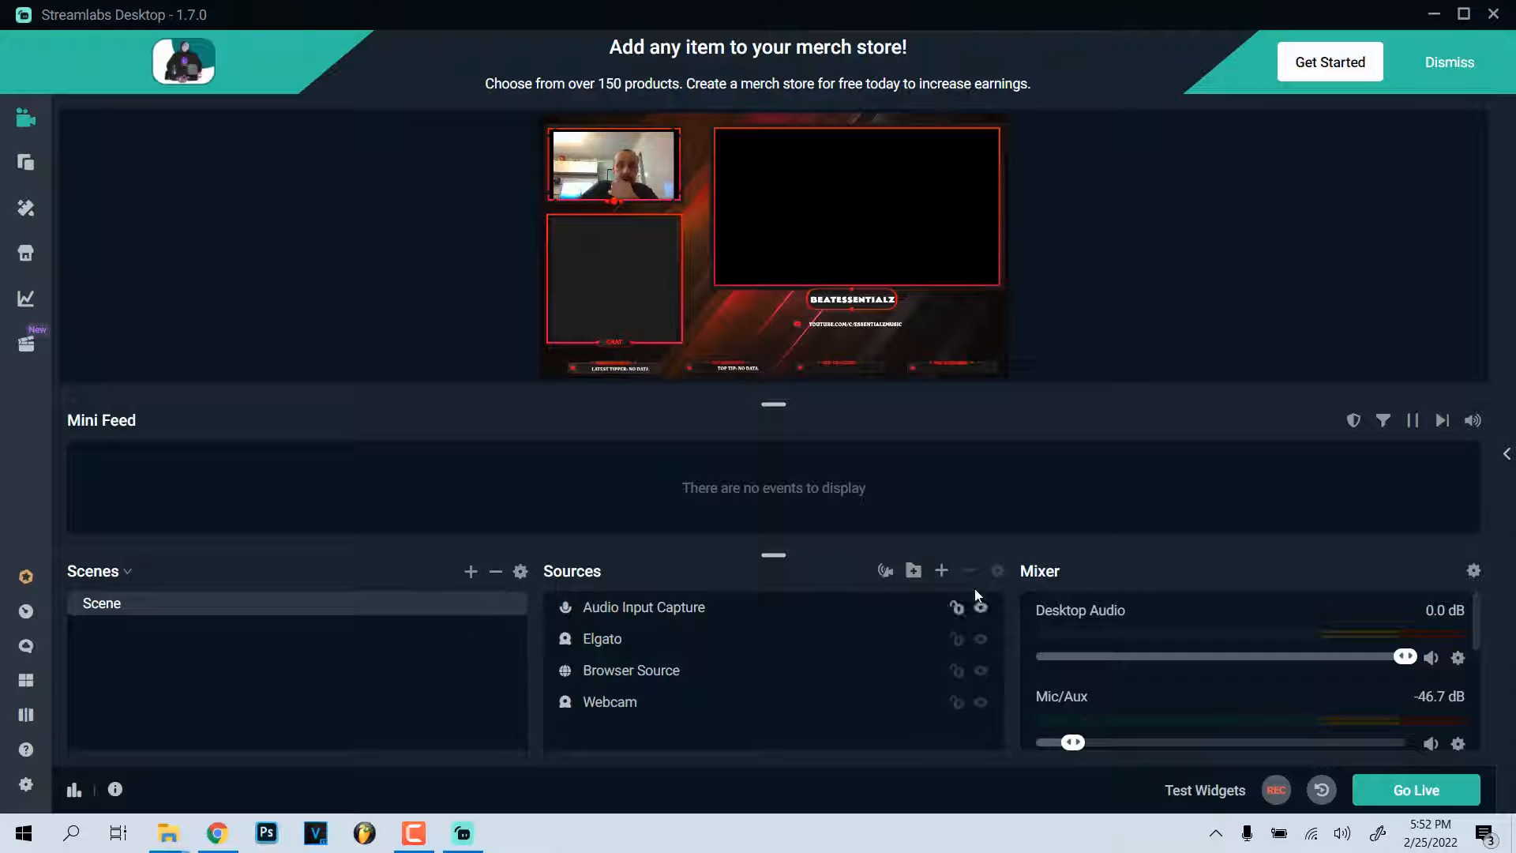
Step: Replace the URL in the existing Browser Source's settings with the copied StreamElements overlay URL
{"action": "left_click", "coordinate": [942, 570]}
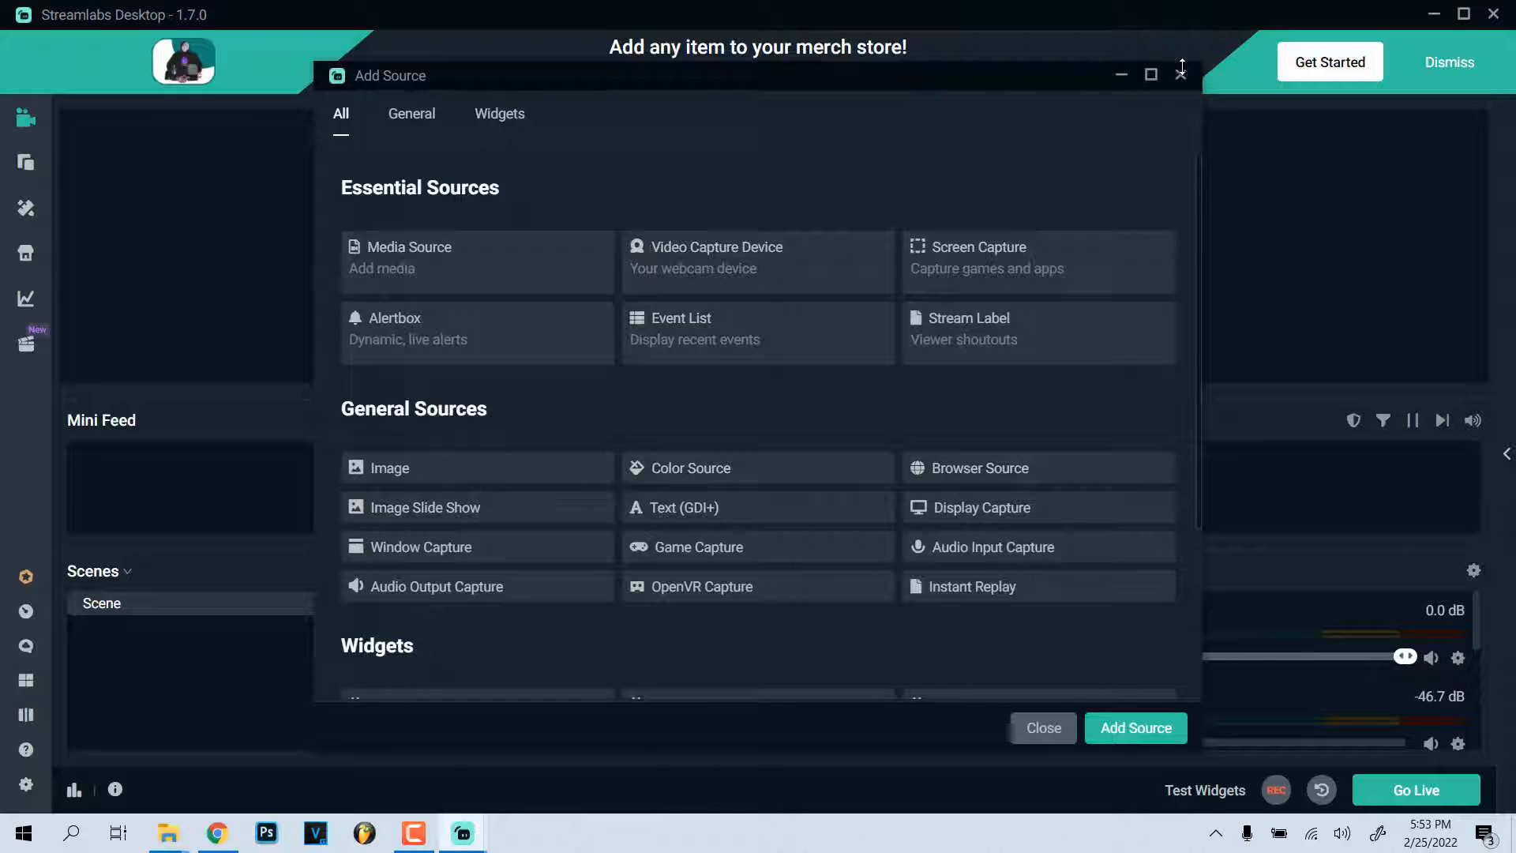
{"action": "left_click", "coordinate": [1049, 727]}
{"action": "double_click", "coordinate": [632, 671]}
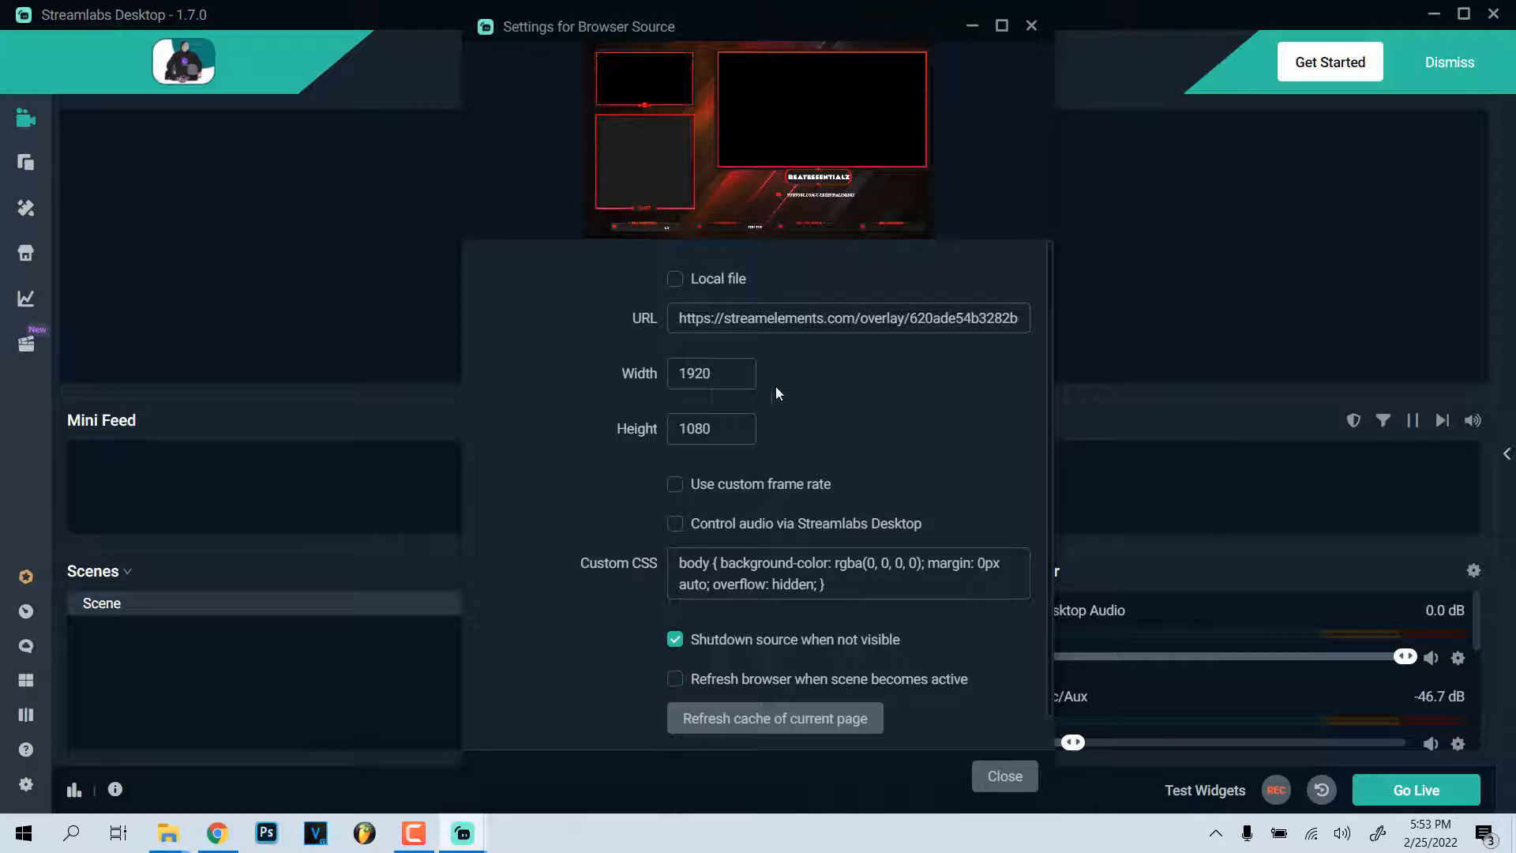
{"action": "left_click", "coordinate": [818, 318]}
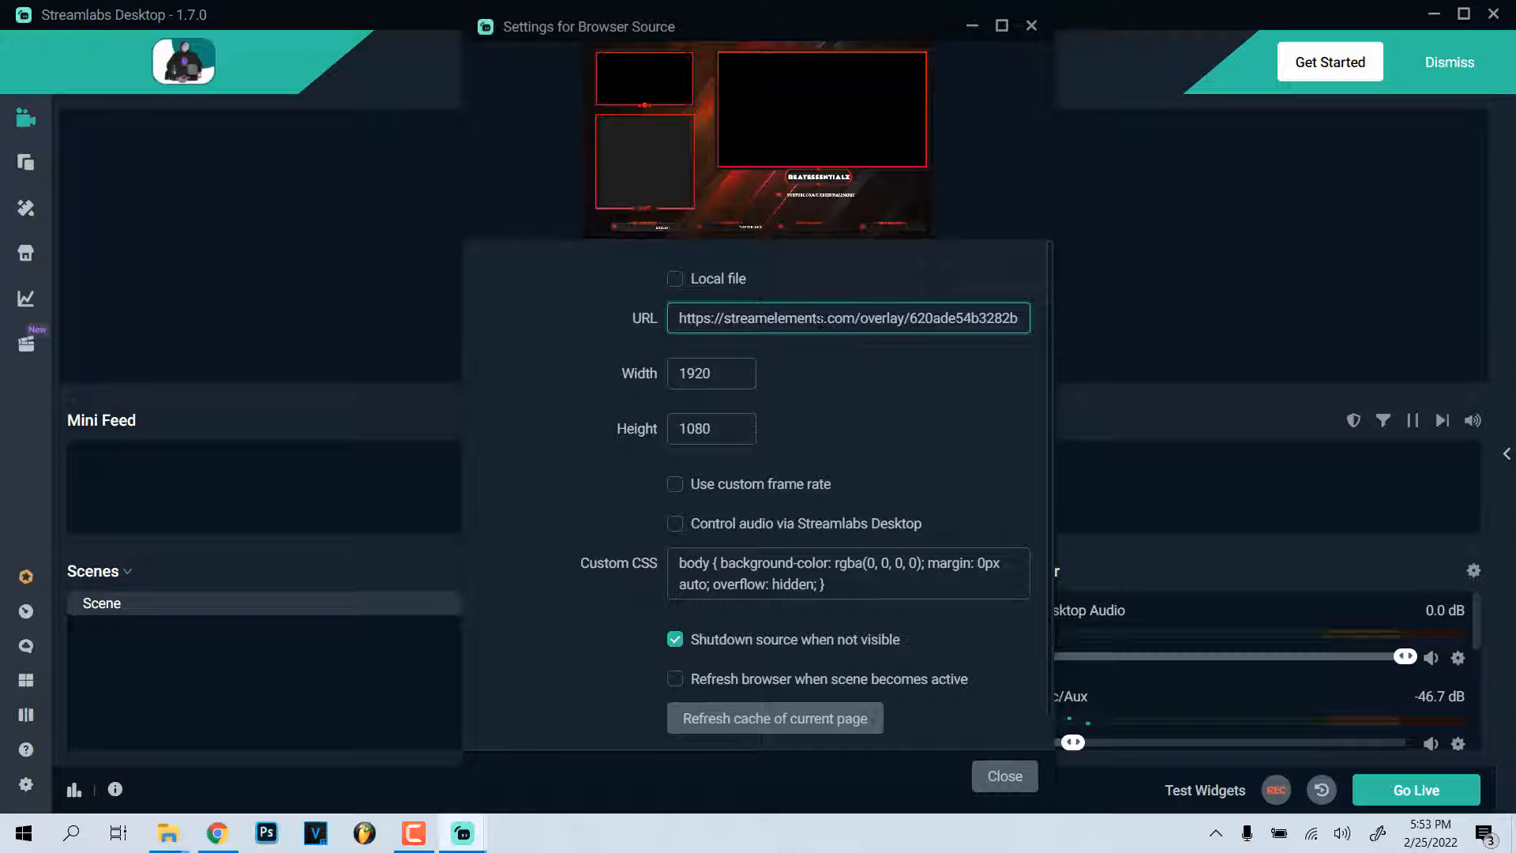
{"action": "triple_click", "coordinate": [819, 318]}
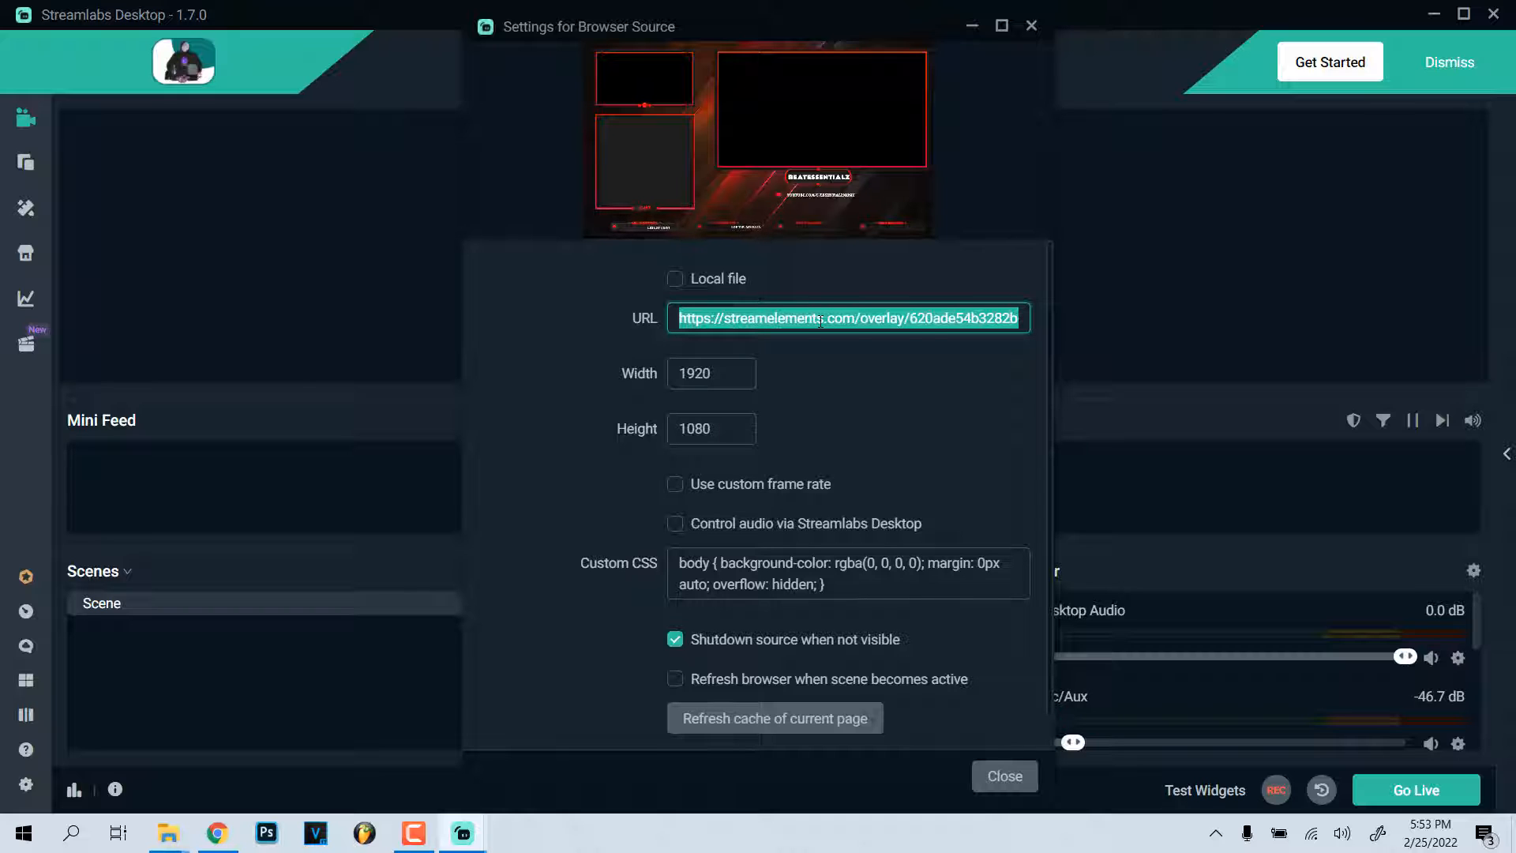
{"action": "key", "text": "ctrl+v"}
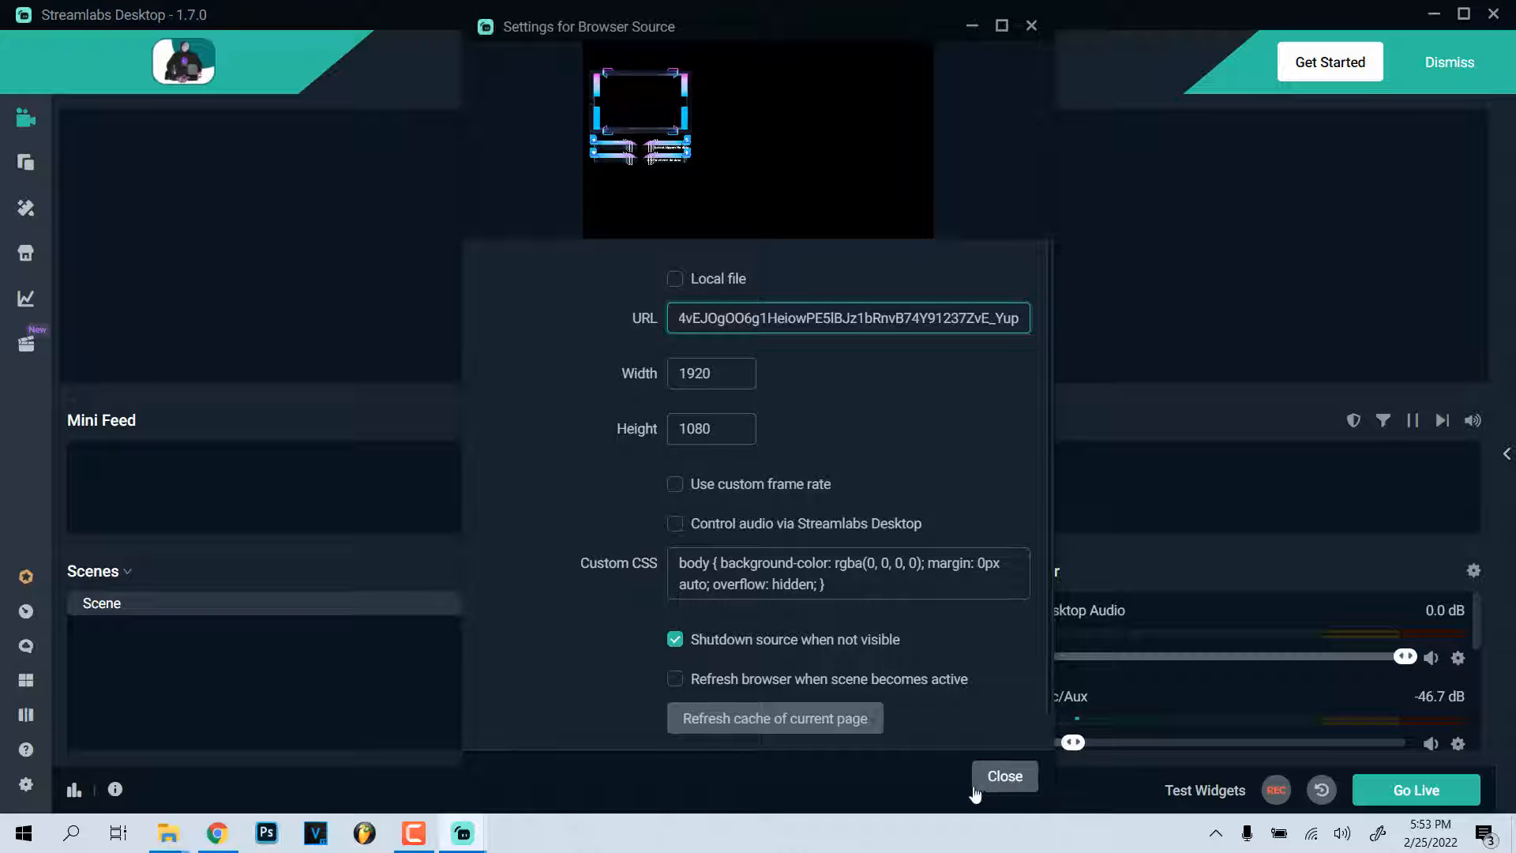
{"action": "left_click", "coordinate": [1000, 781]}
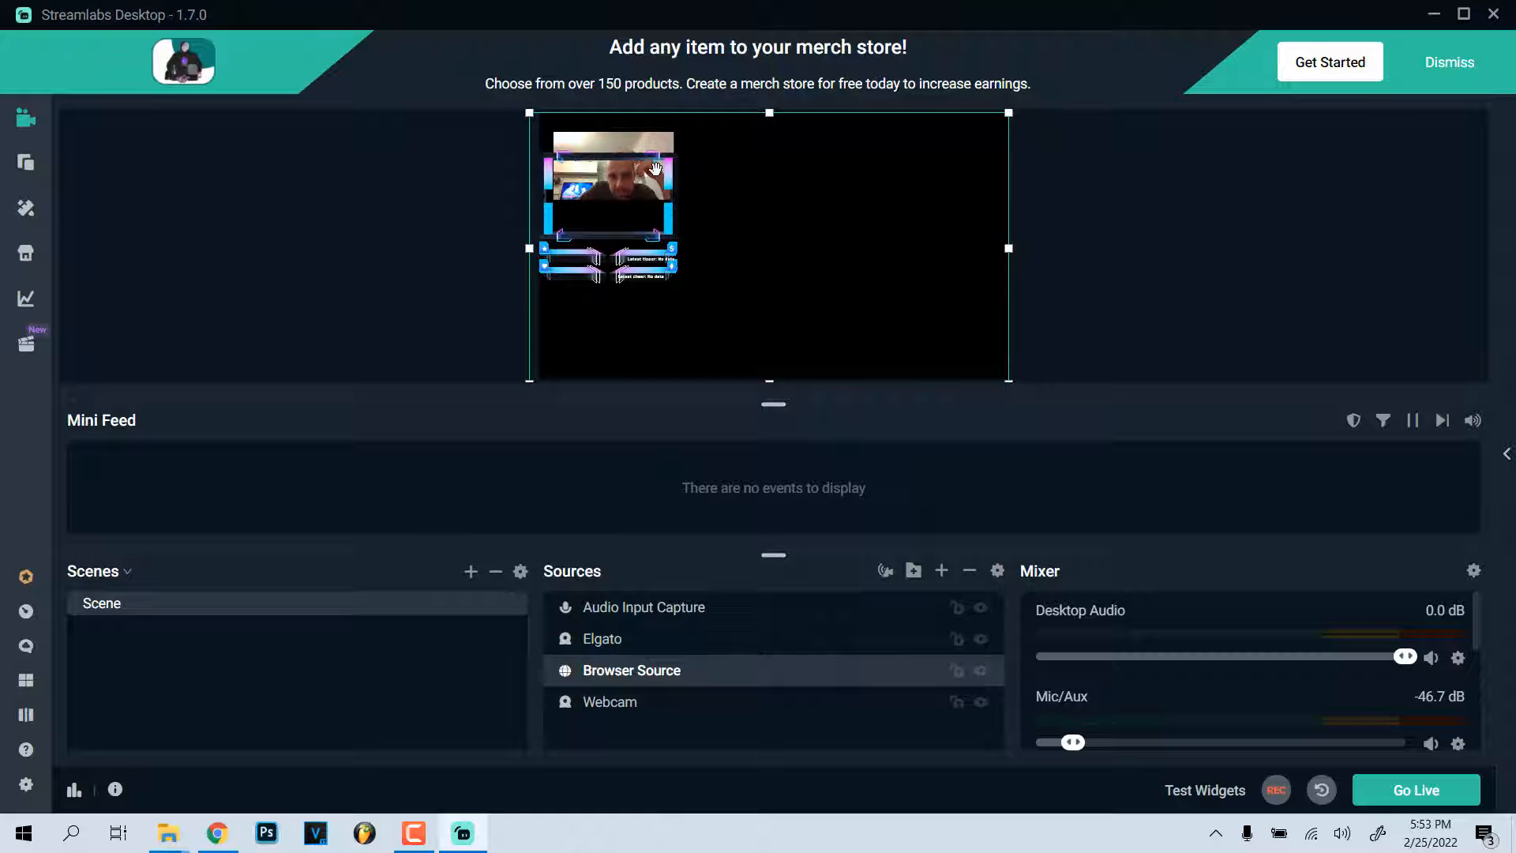
Step: Restart Streamlabs Desktop and move the Webcam source down into the overlay's camera frame, about 169 px from the canvas's upper edge
{"action": "left_click", "coordinate": [1493, 15]}
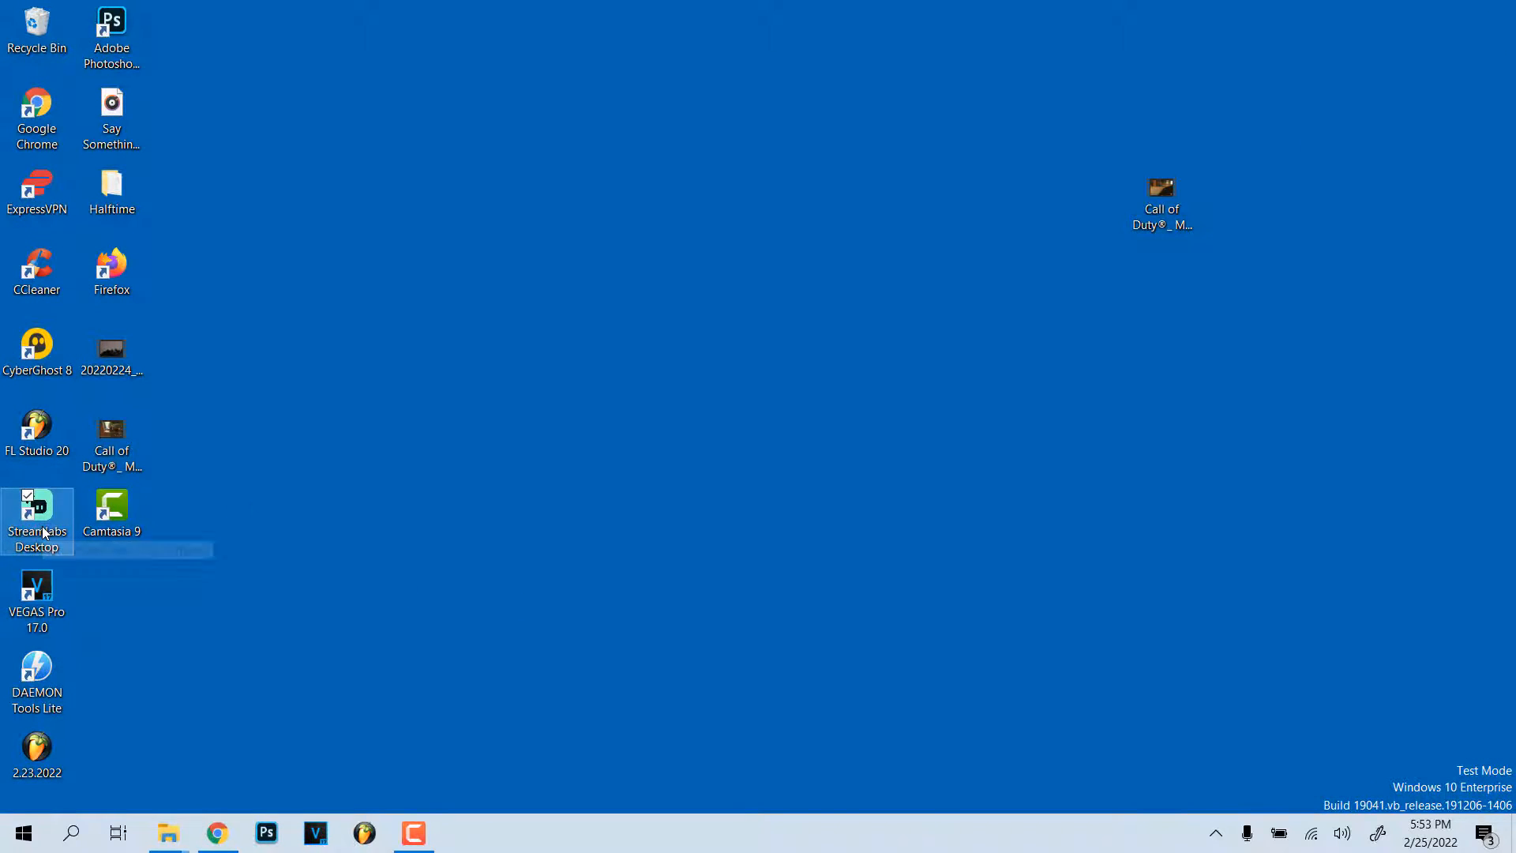
{"action": "double_click", "coordinate": [44, 534]}
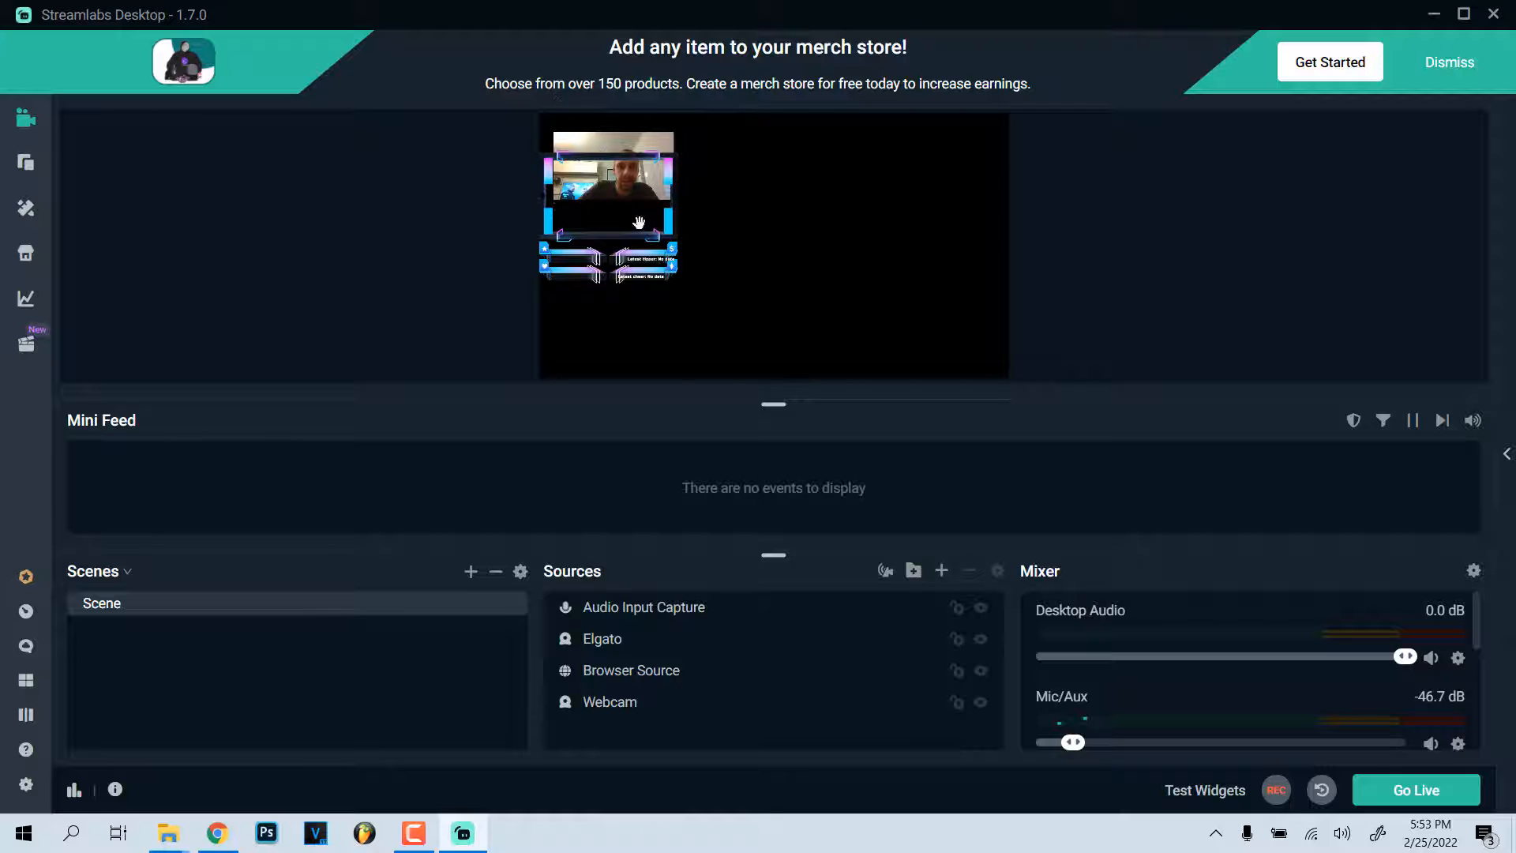
{"action": "left_click", "coordinate": [609, 702]}
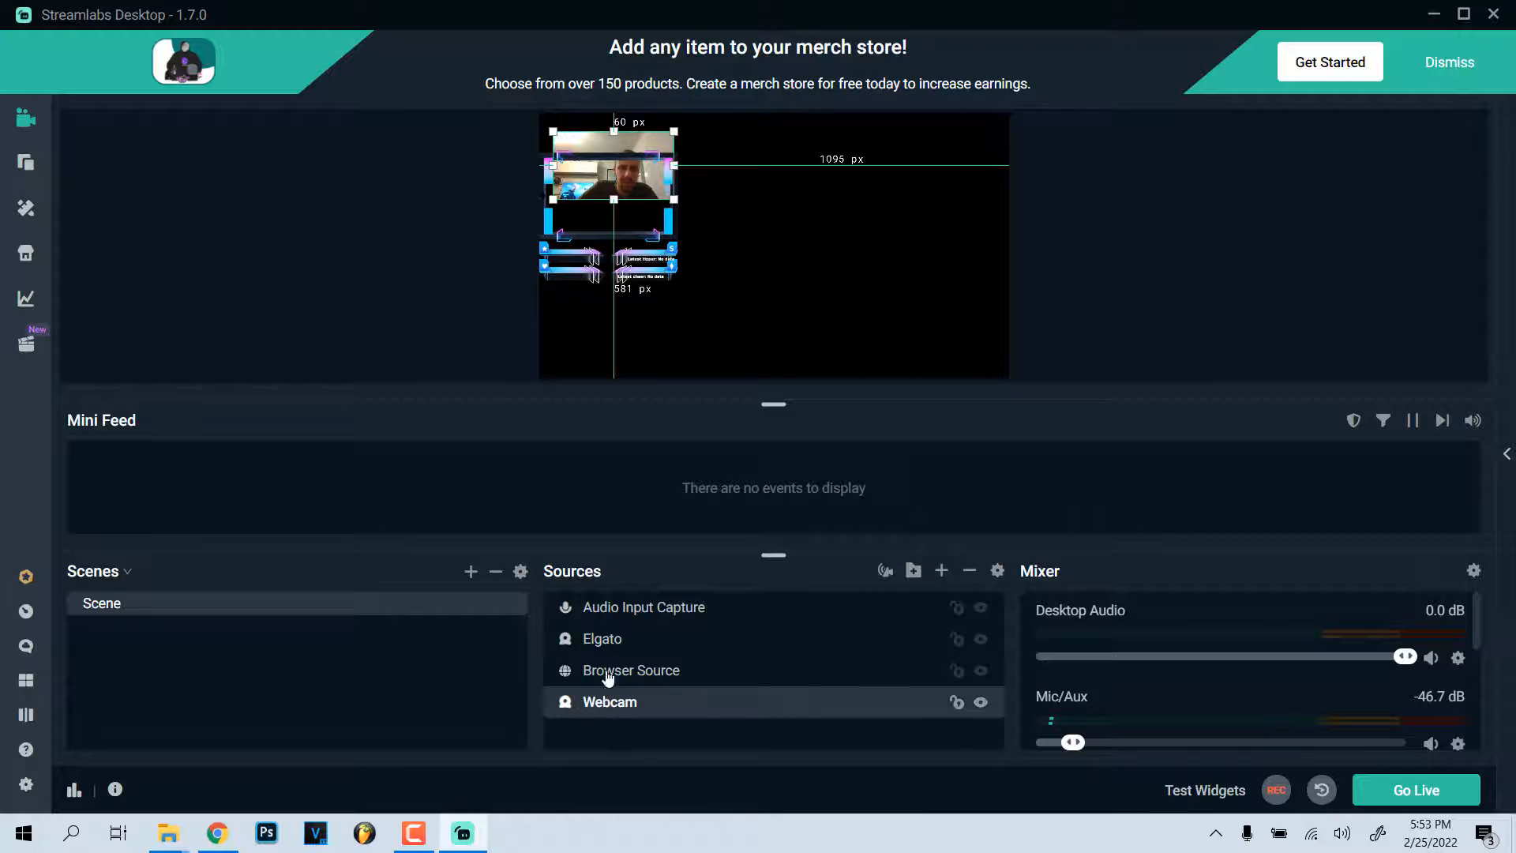
{"action": "left_click_drag", "start_coordinate": [636, 173], "coordinate": [637, 209]}
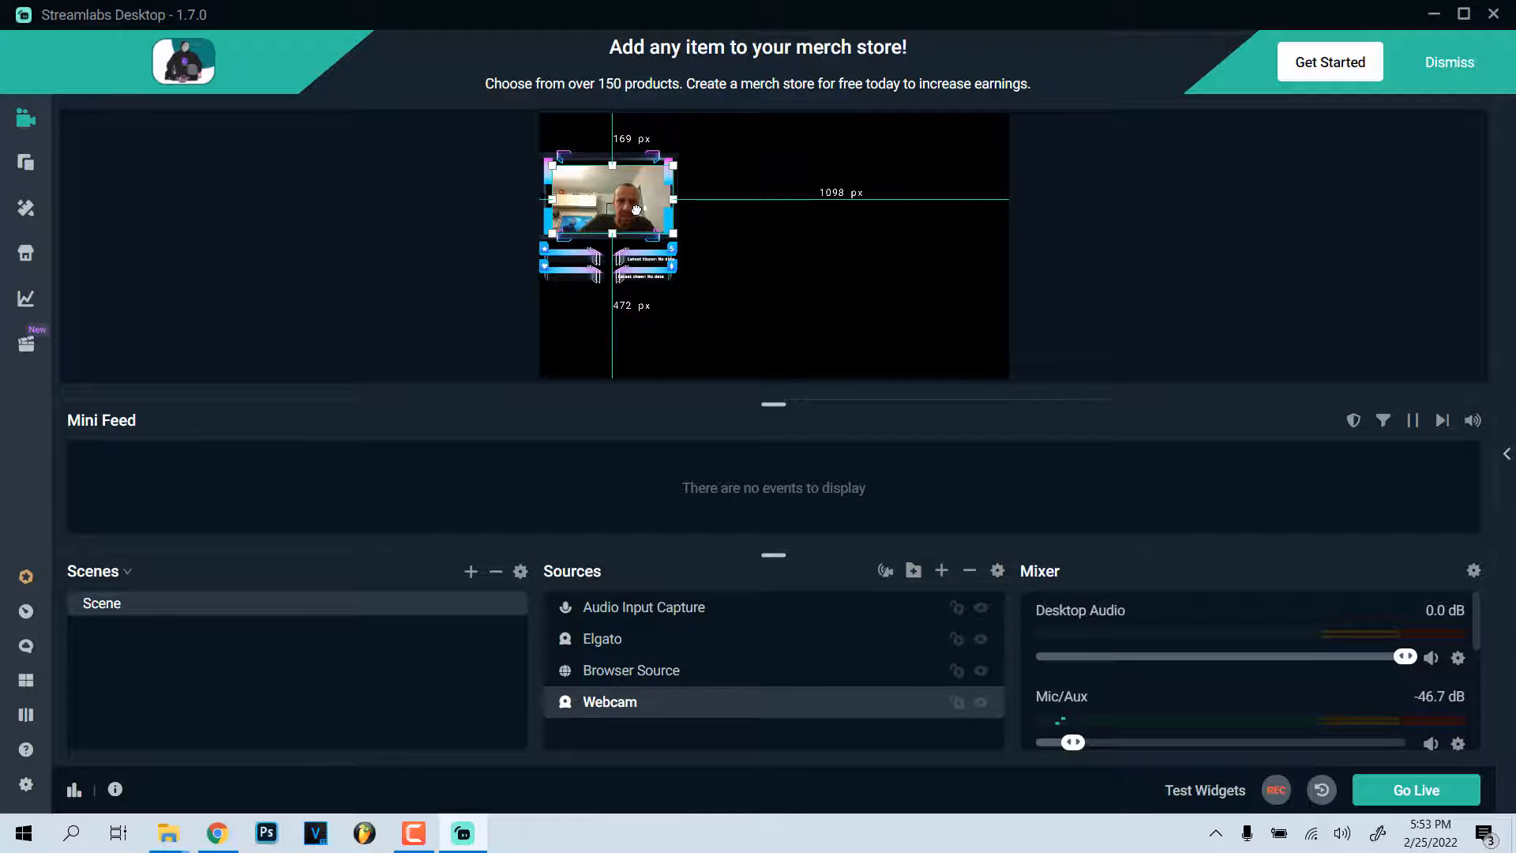
{"action": "left_click", "coordinate": [1125, 297]}
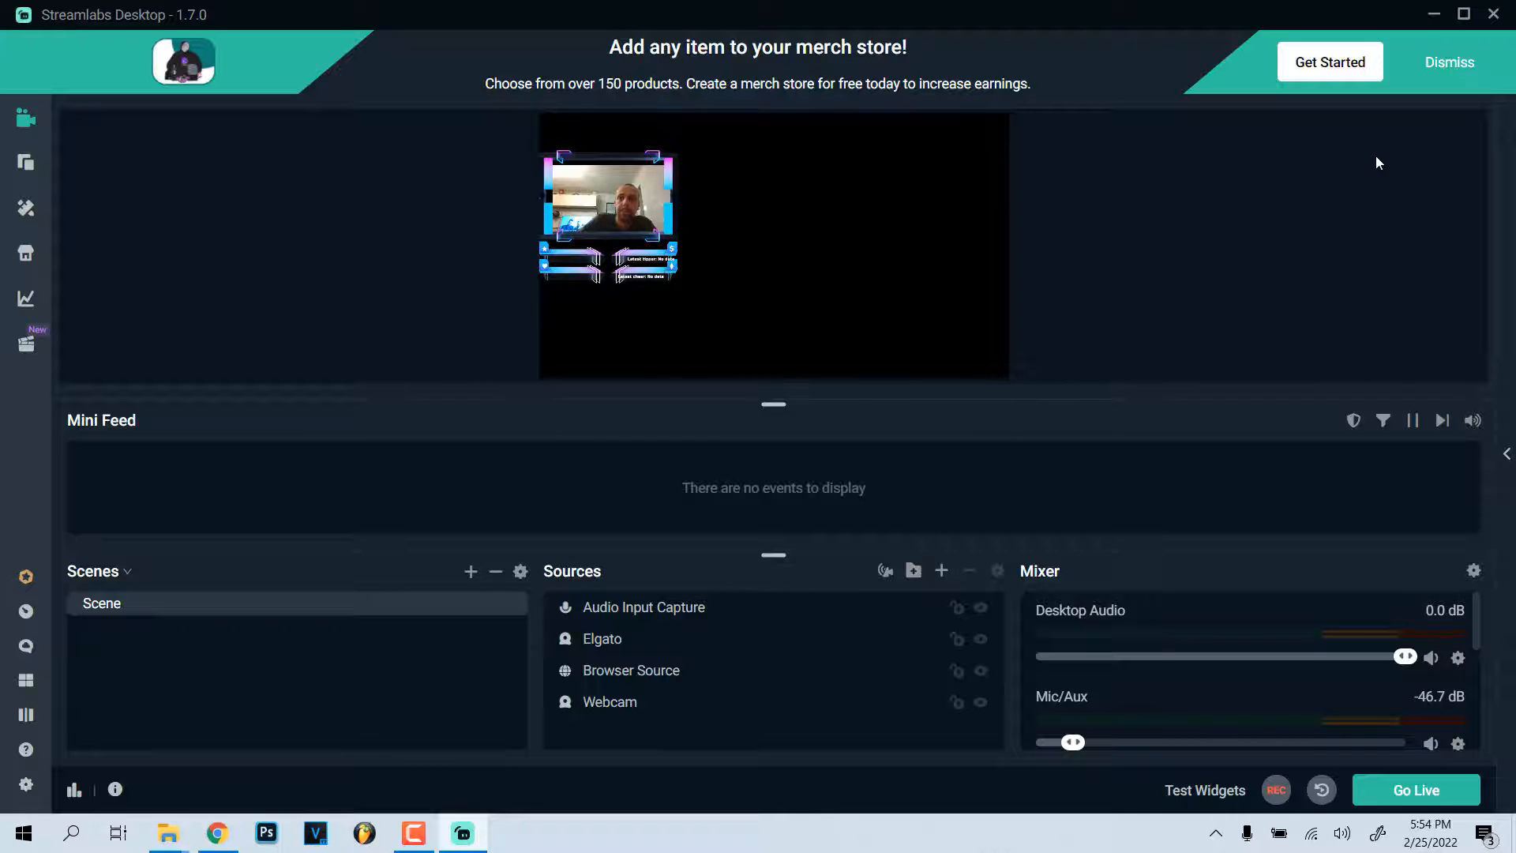
Step: Close Streamlabs Desktop, switch to StreamElements in Chrome, and copy the URL of the Live Music Streaming Overlays MUSIC TALK overlay
{"action": "left_click", "coordinate": [1493, 13]}
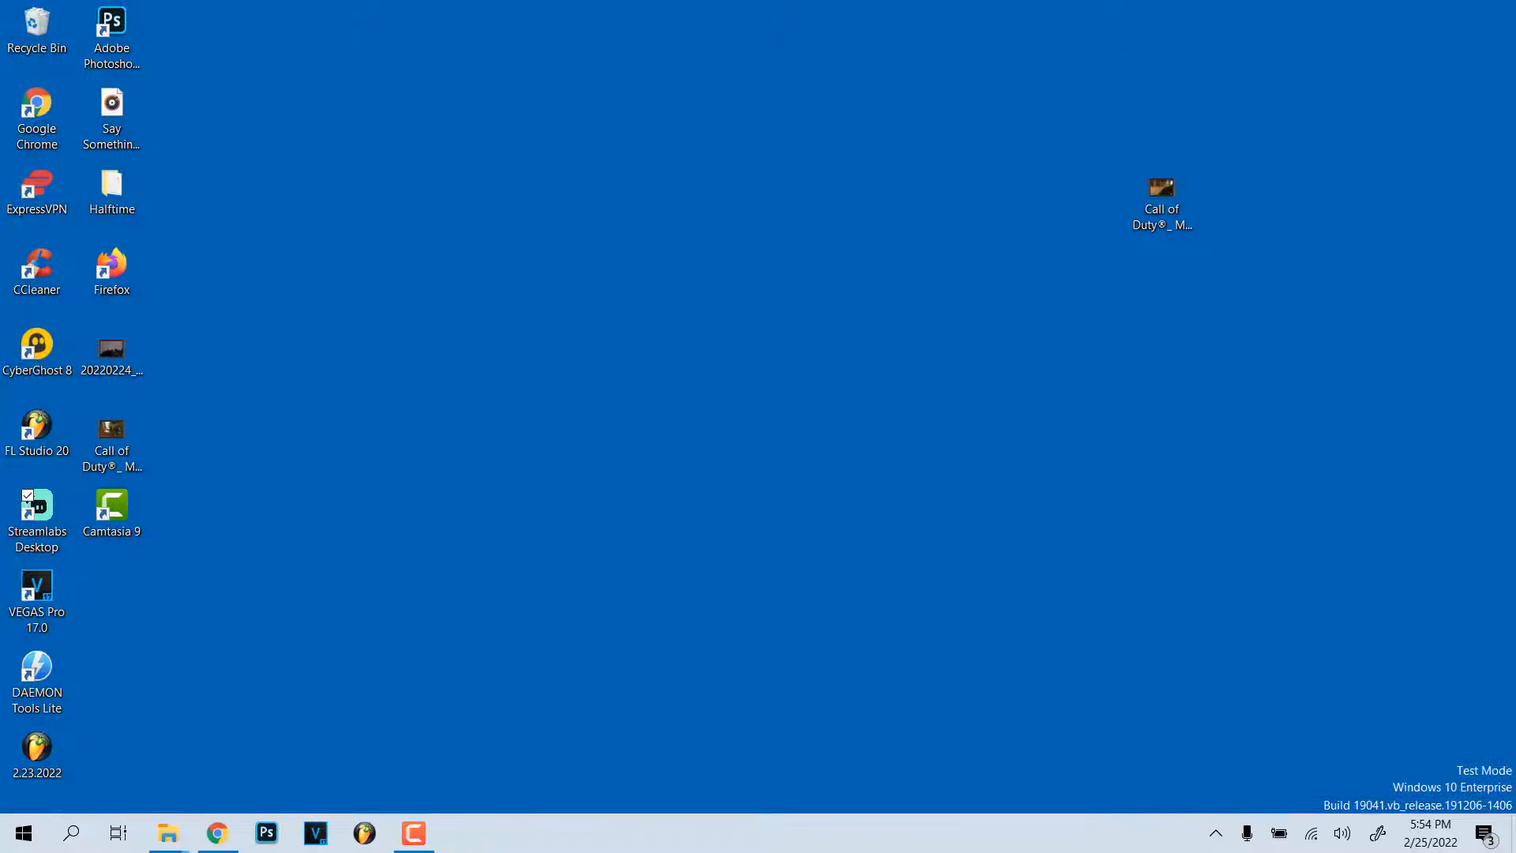
{"action": "left_click", "coordinate": [217, 834]}
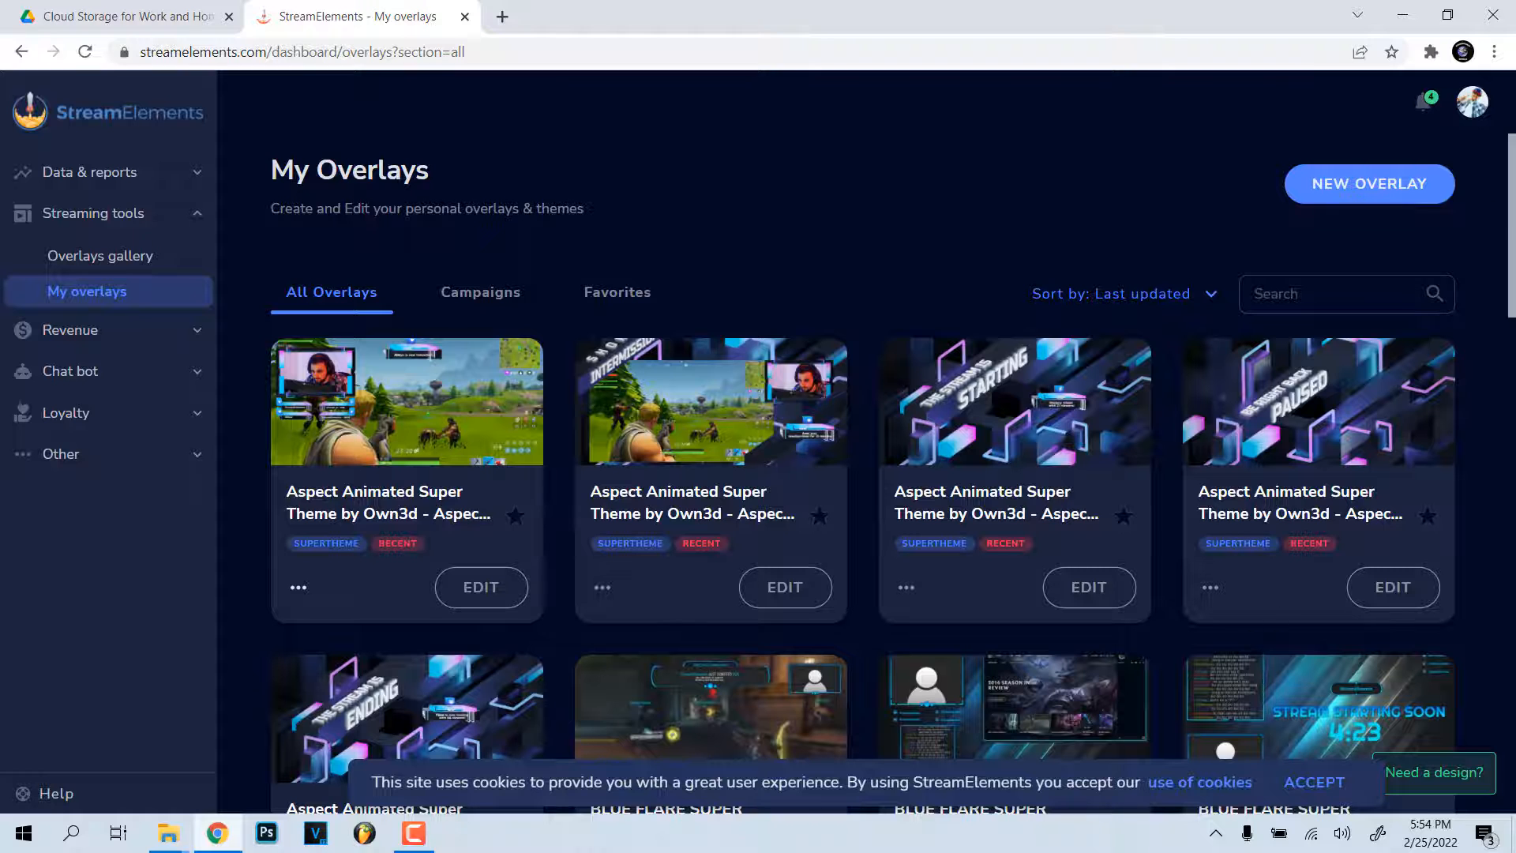
{"action": "left_click_drag", "start_coordinate": [251, 304], "coordinate": [1161, 545]}
{"action": "scroll", "coordinate": [1392, 392], "scroll_direction": "down", "scroll_amount": 7}
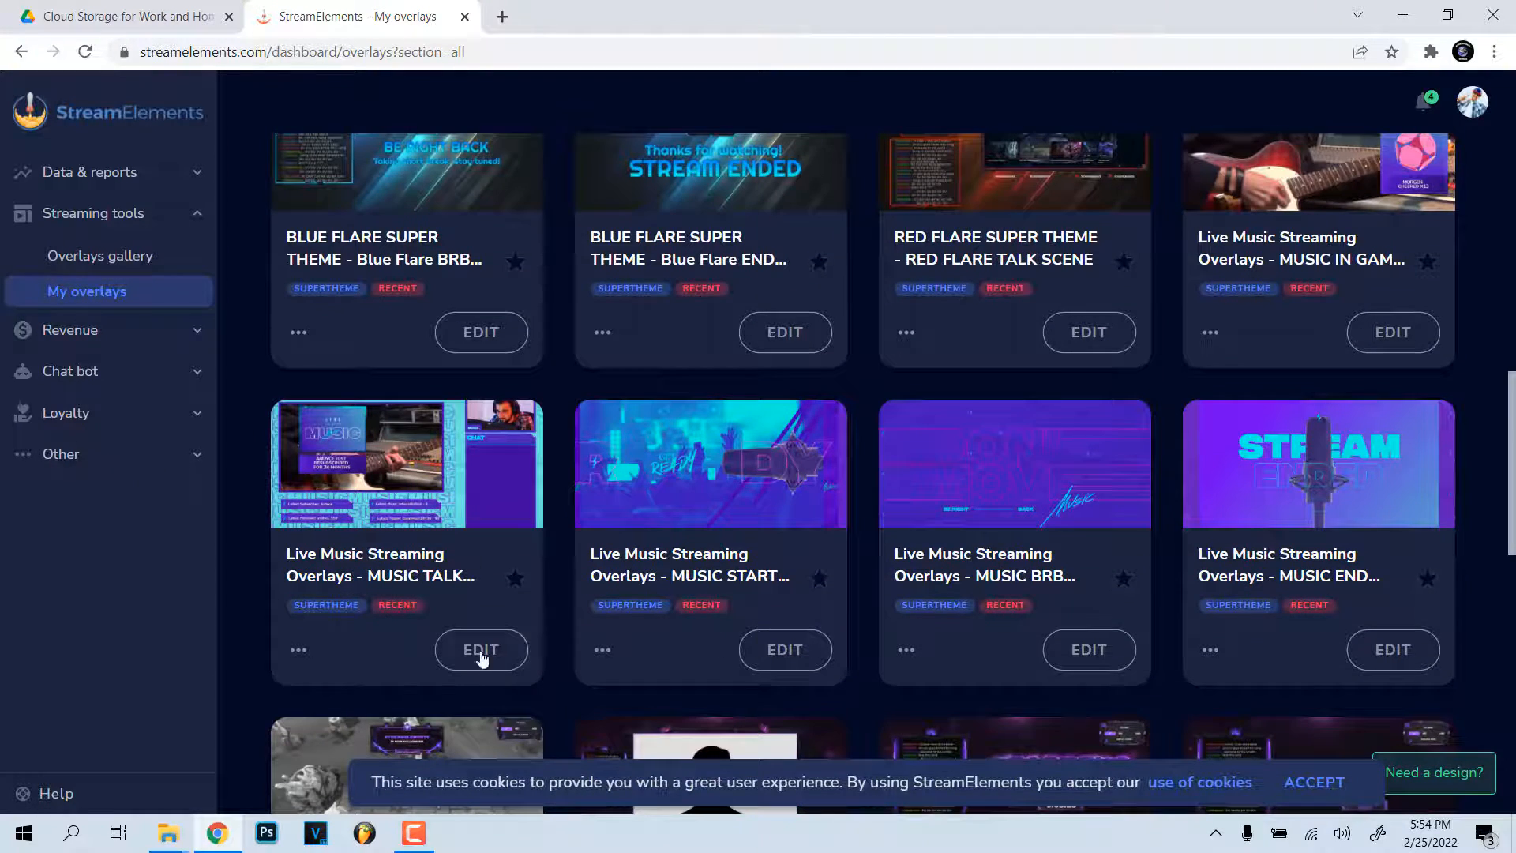
{"action": "left_click", "coordinate": [281, 651]}
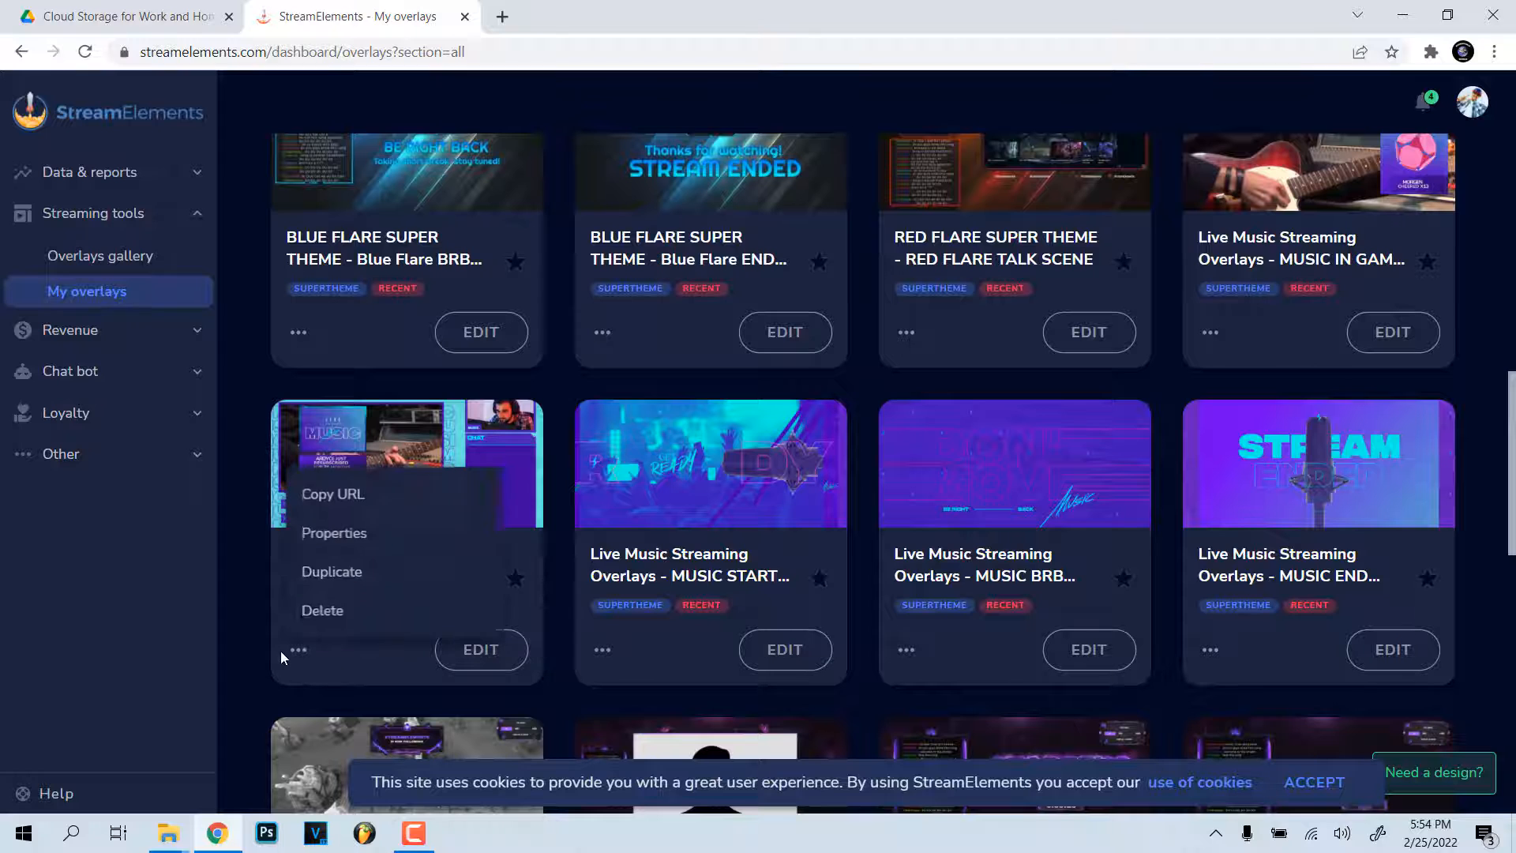
{"action": "left_click", "coordinate": [305, 499]}
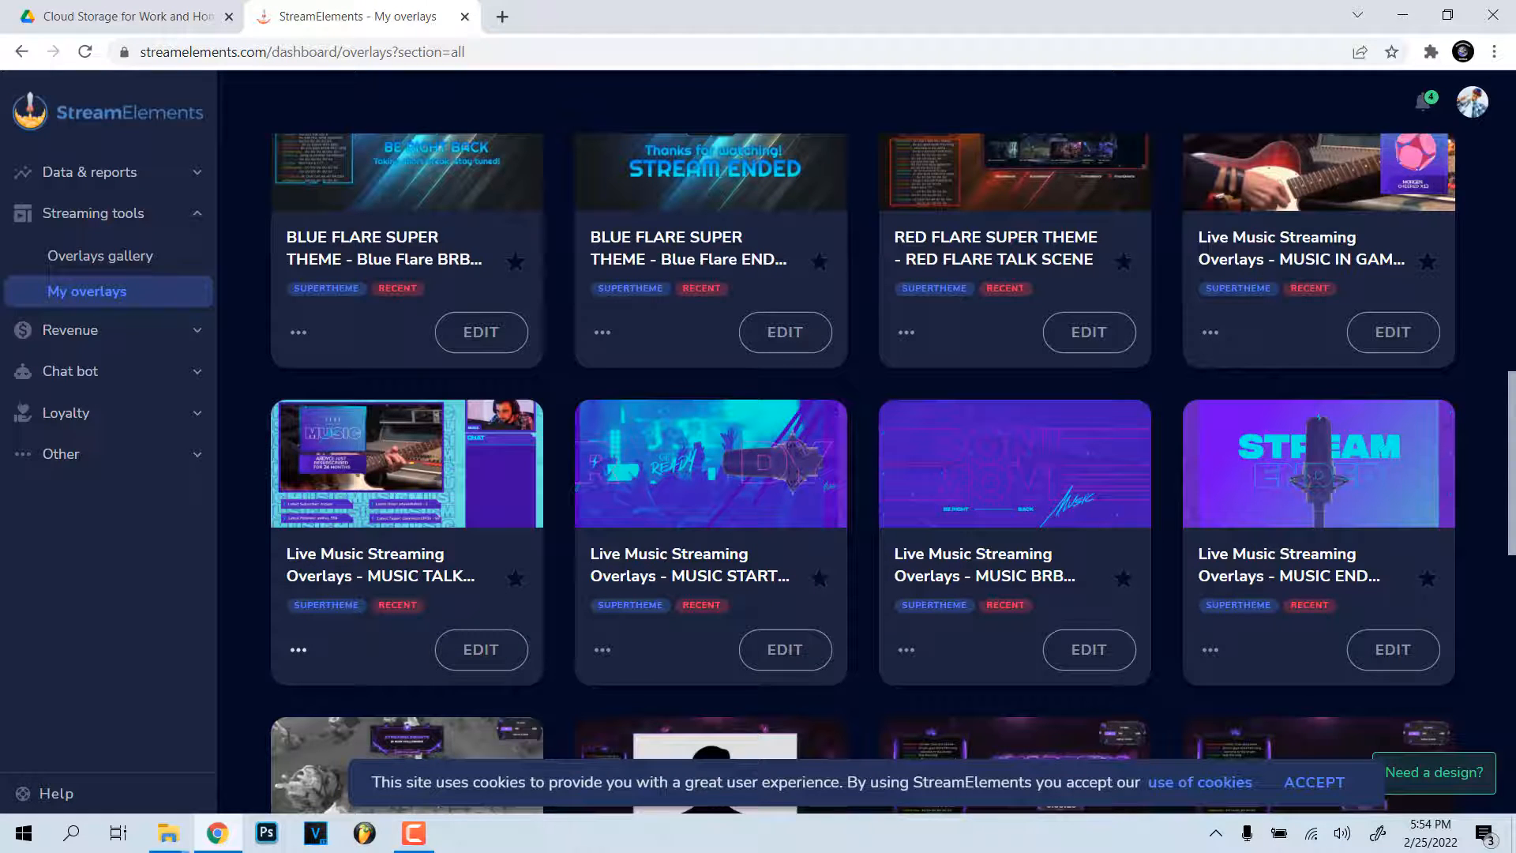
{"action": "left_click", "coordinate": [1403, 15]}
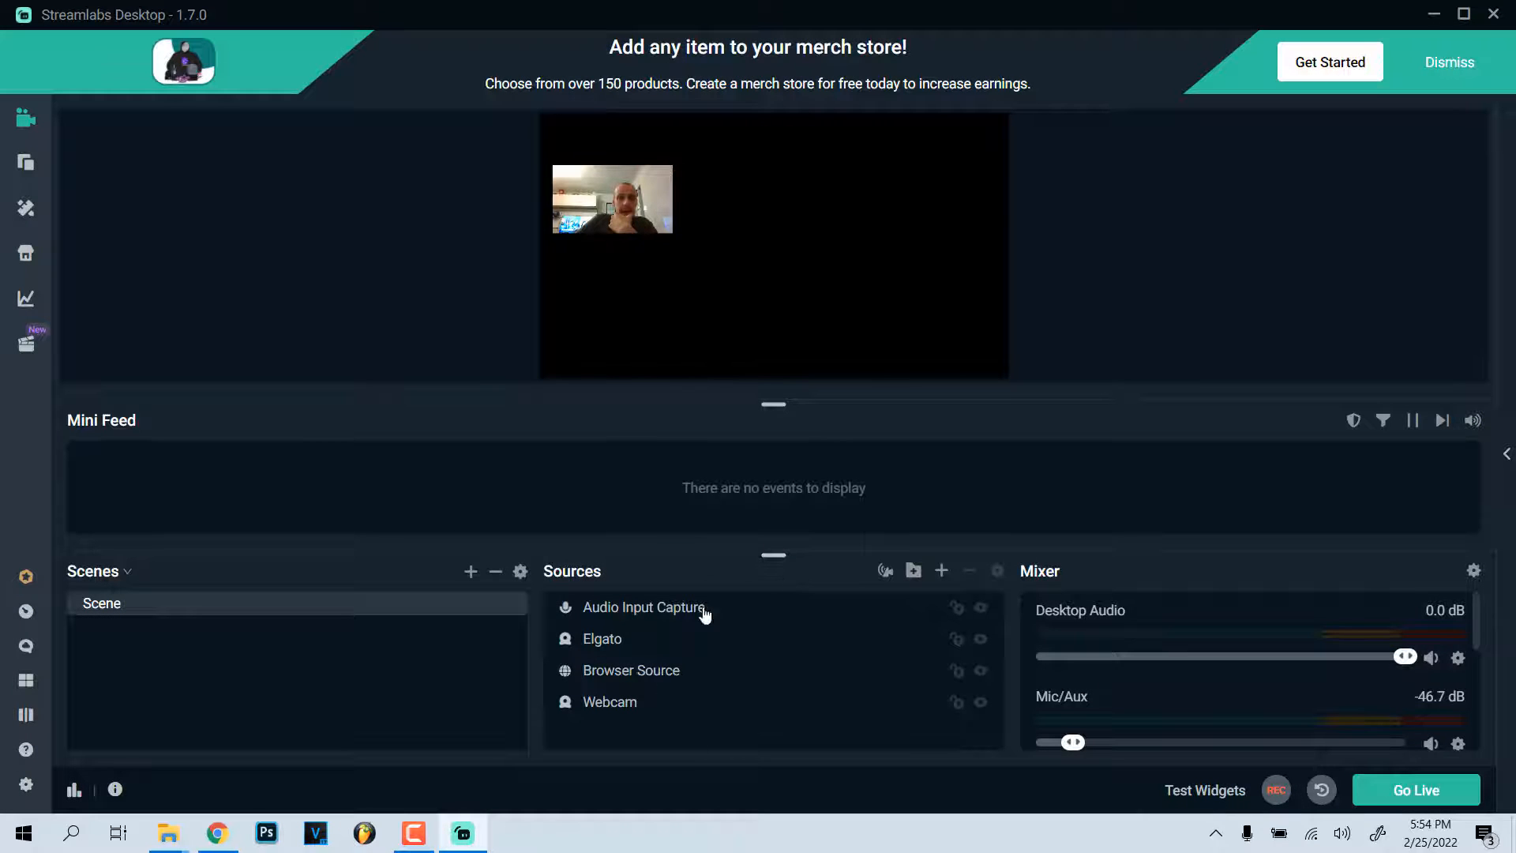
Step: Replace the URL in the Streamlabs Desktop Browser Source's settings with the copied music talk overlay URL, and close the settings
{"action": "double_click", "coordinate": [692, 672]}
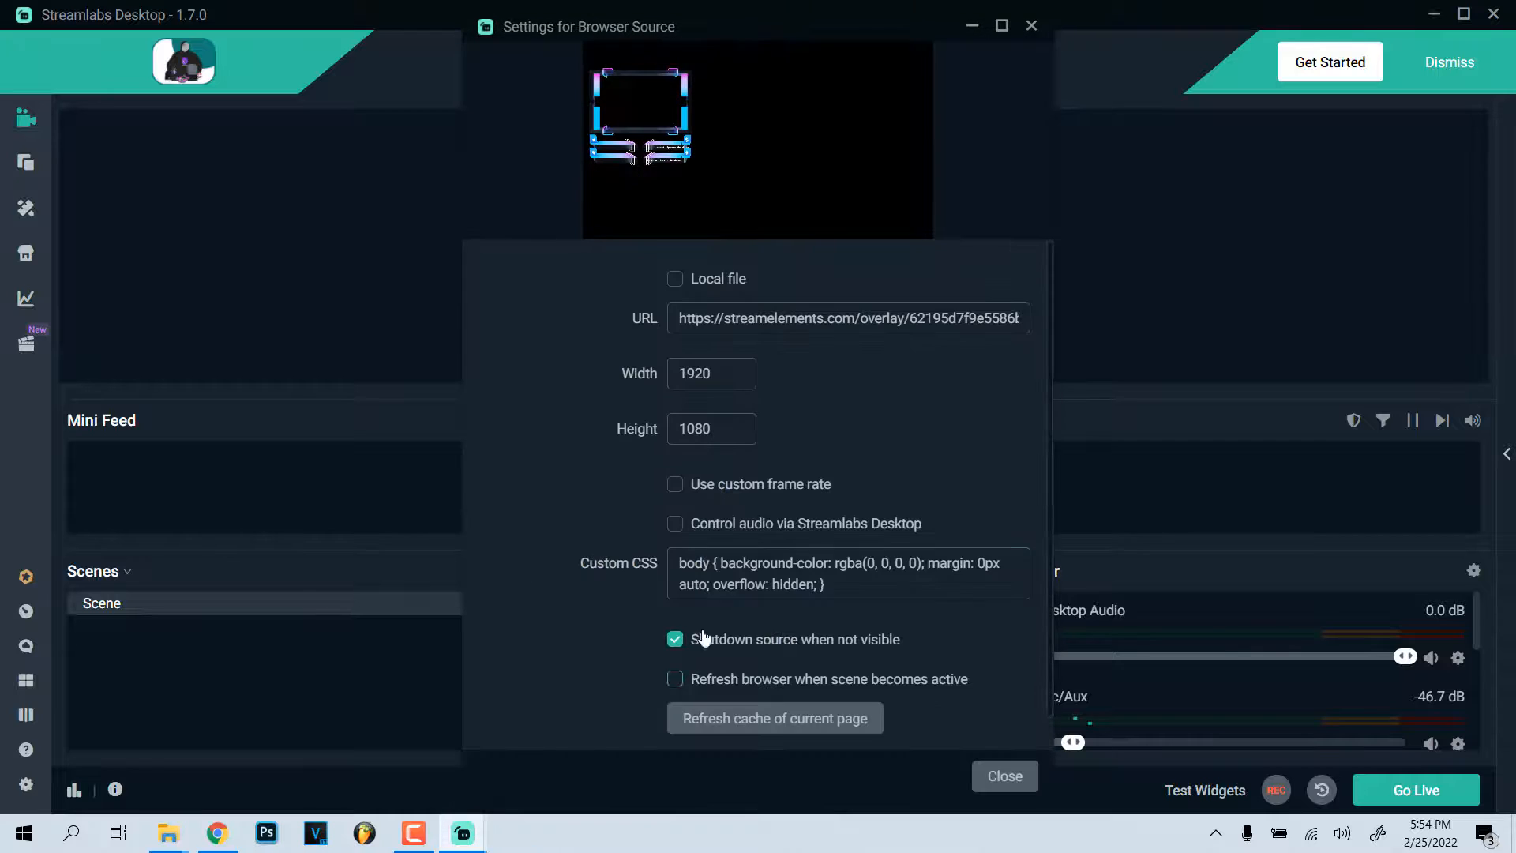
{"action": "triple_click", "coordinate": [740, 319]}
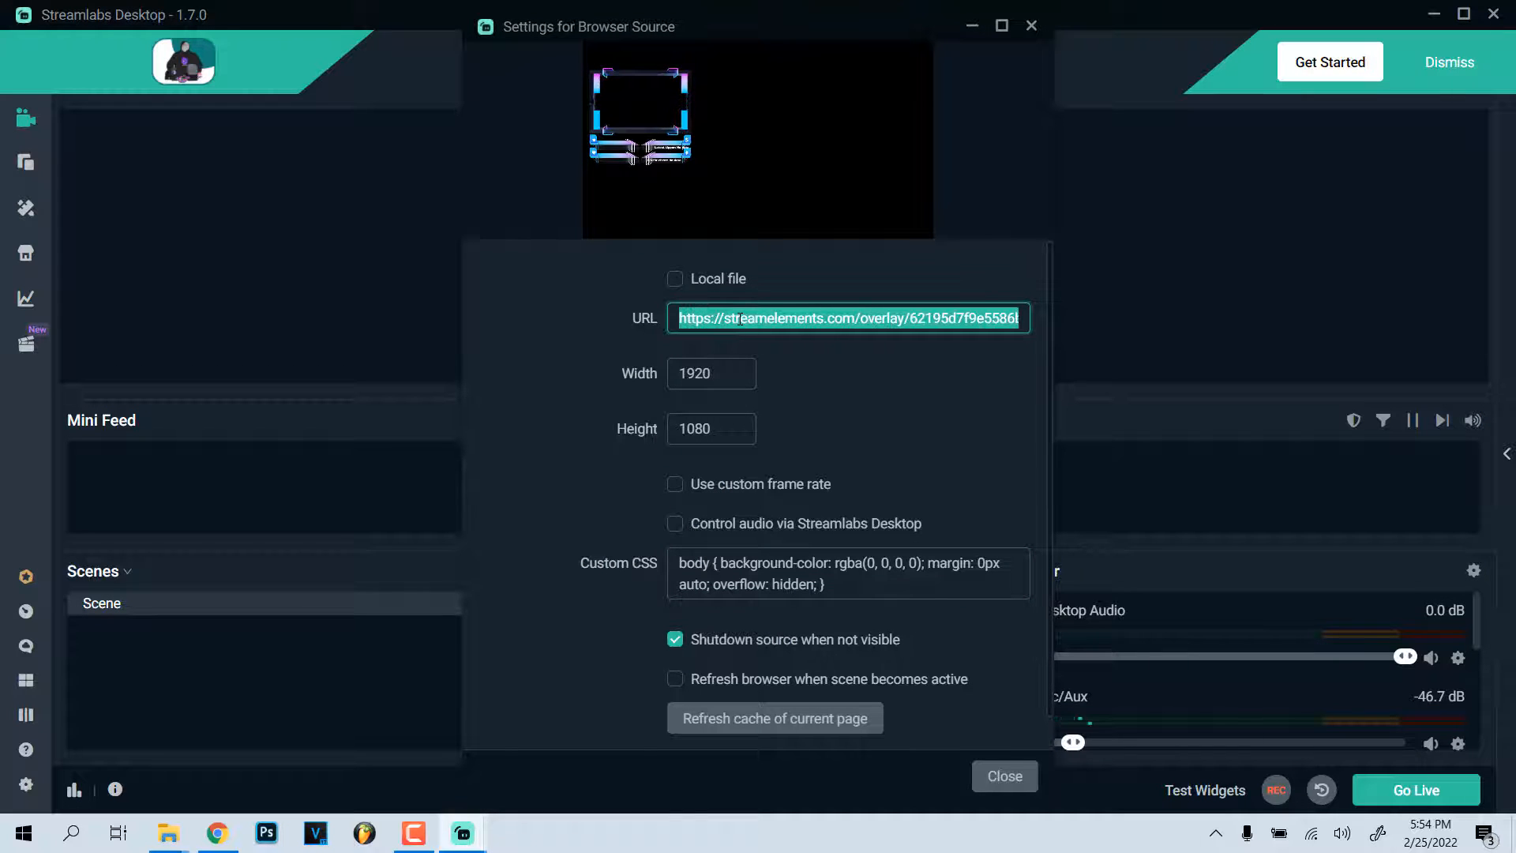
{"action": "key", "text": "ctrl+v"}
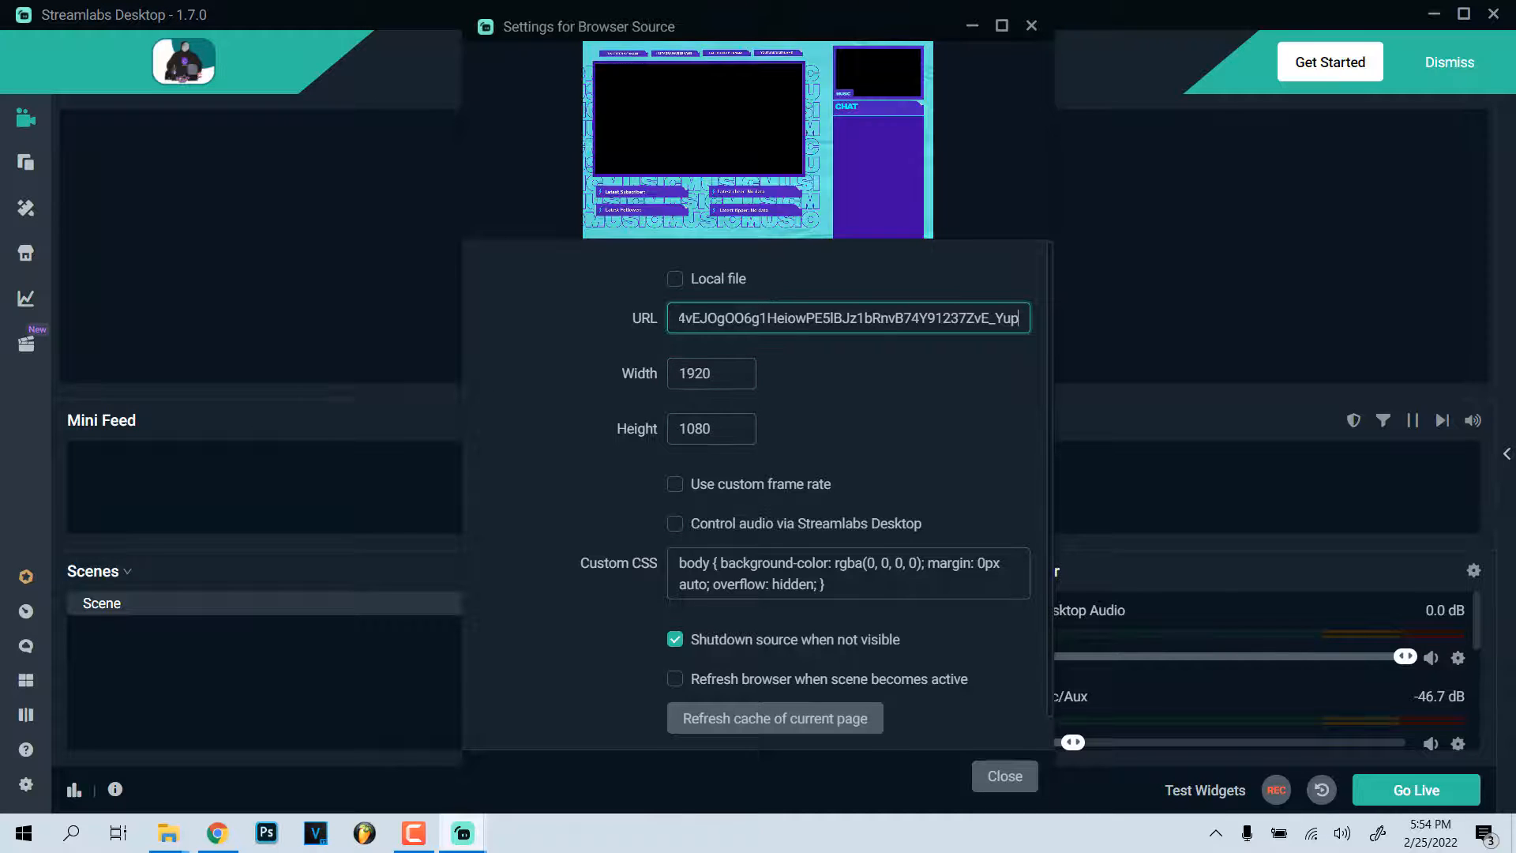
{"action": "left_click", "coordinate": [1034, 30]}
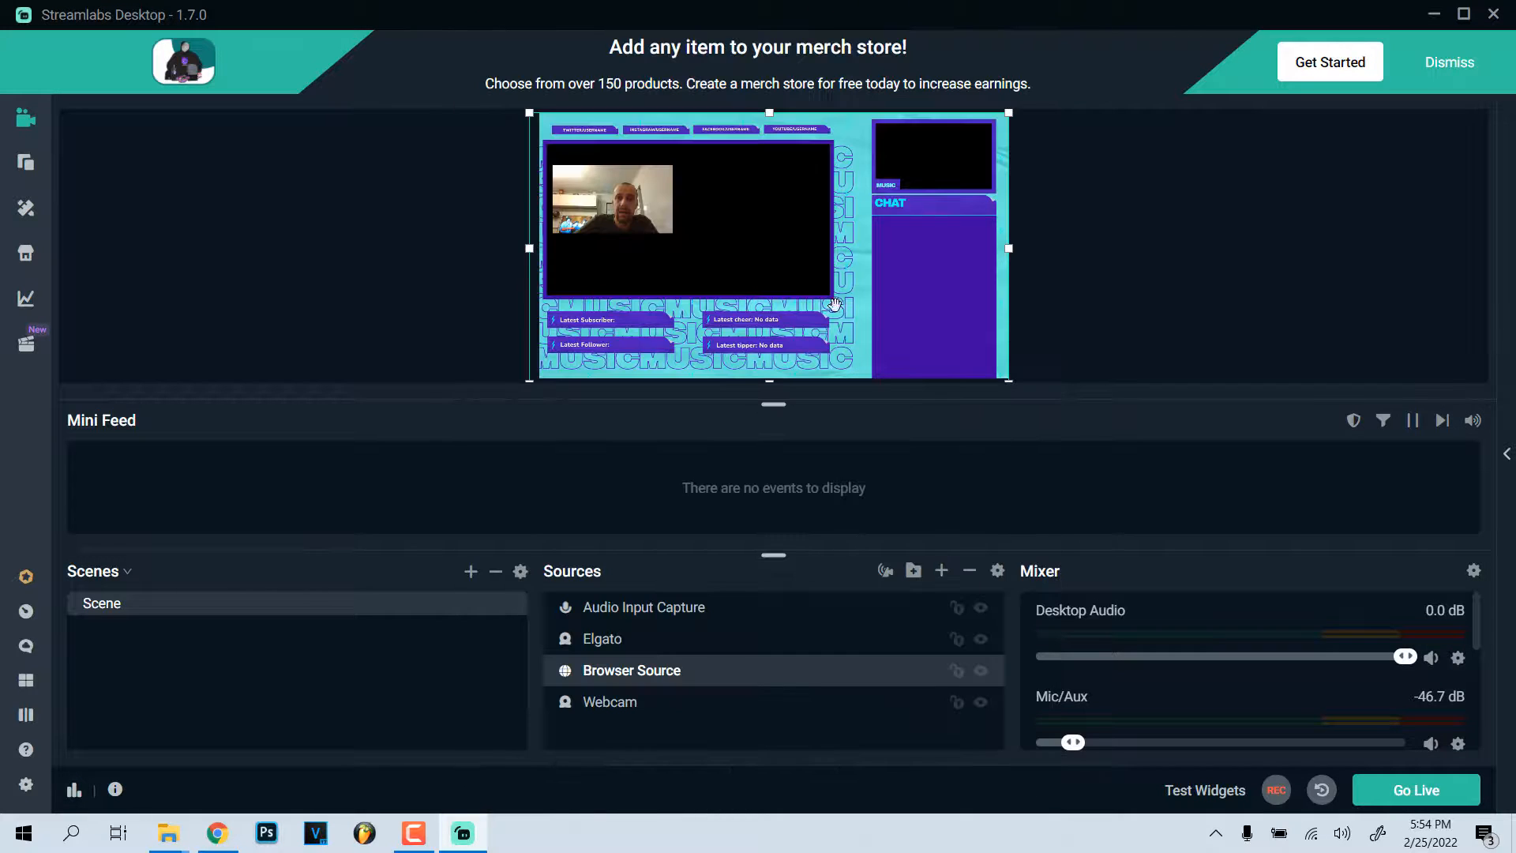
Step: Move the Webcam source into the camera frame above the chat box, about 1101 px from the canvas's left edge, and close Streamlabs Desktop
{"action": "left_click", "coordinate": [637, 217]}
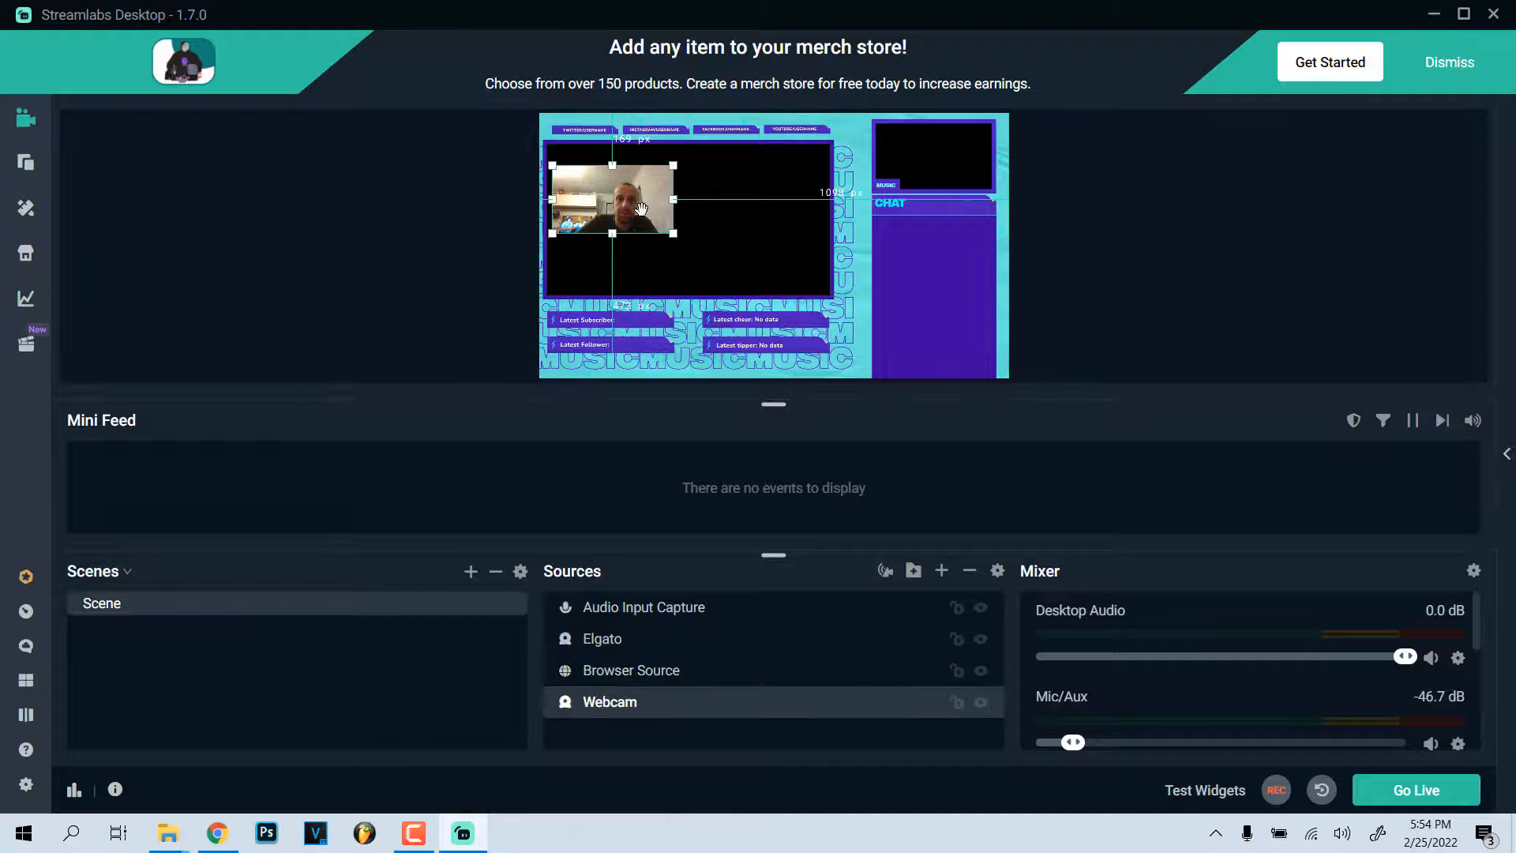
{"action": "left_click_drag", "start_coordinate": [641, 208], "coordinate": [957, 158]}
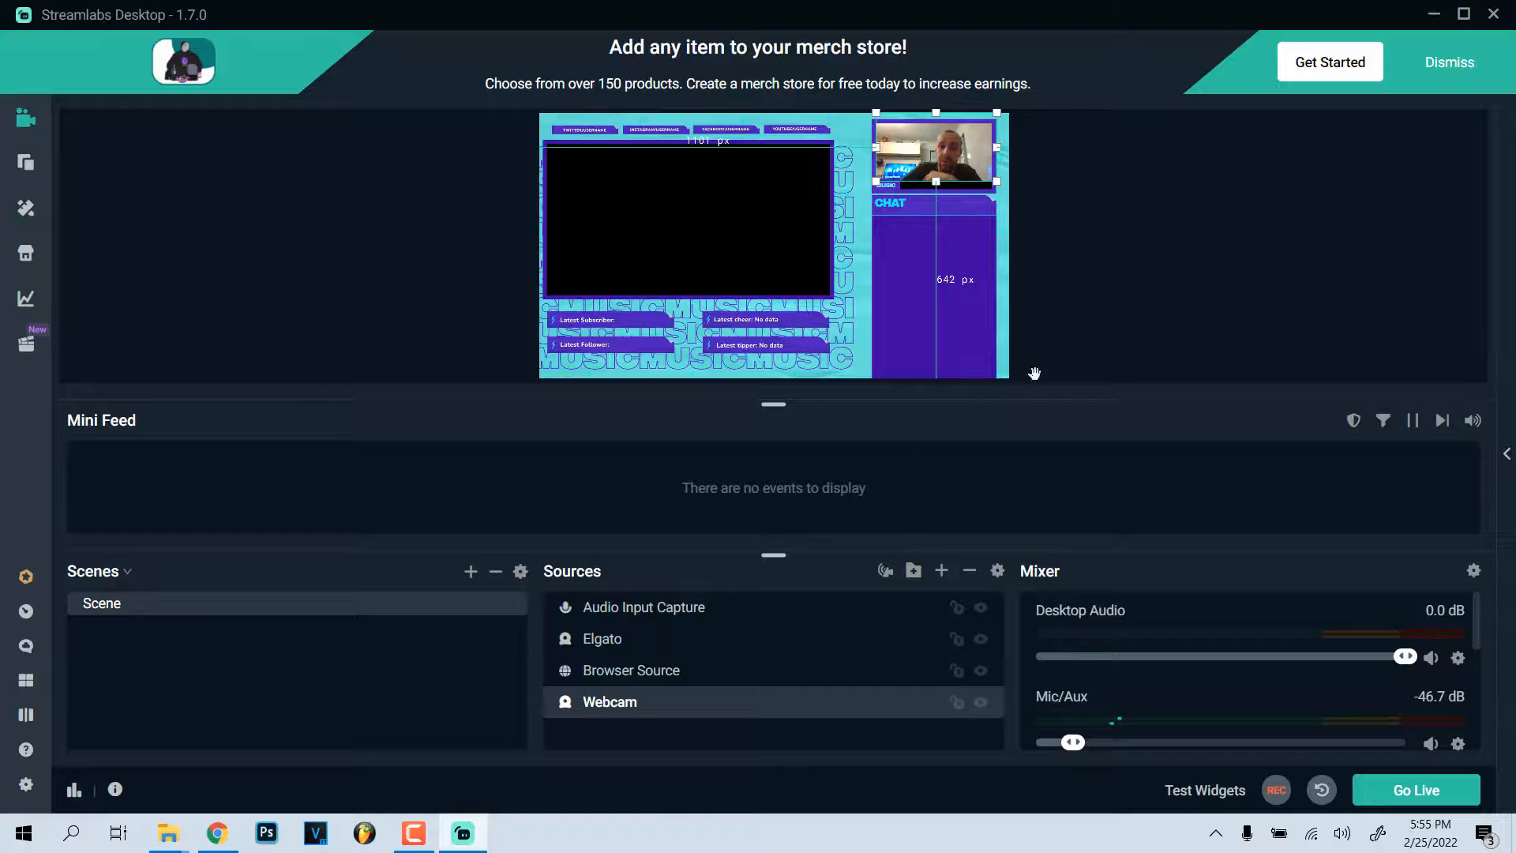
{"action": "left_click", "coordinate": [1170, 229]}
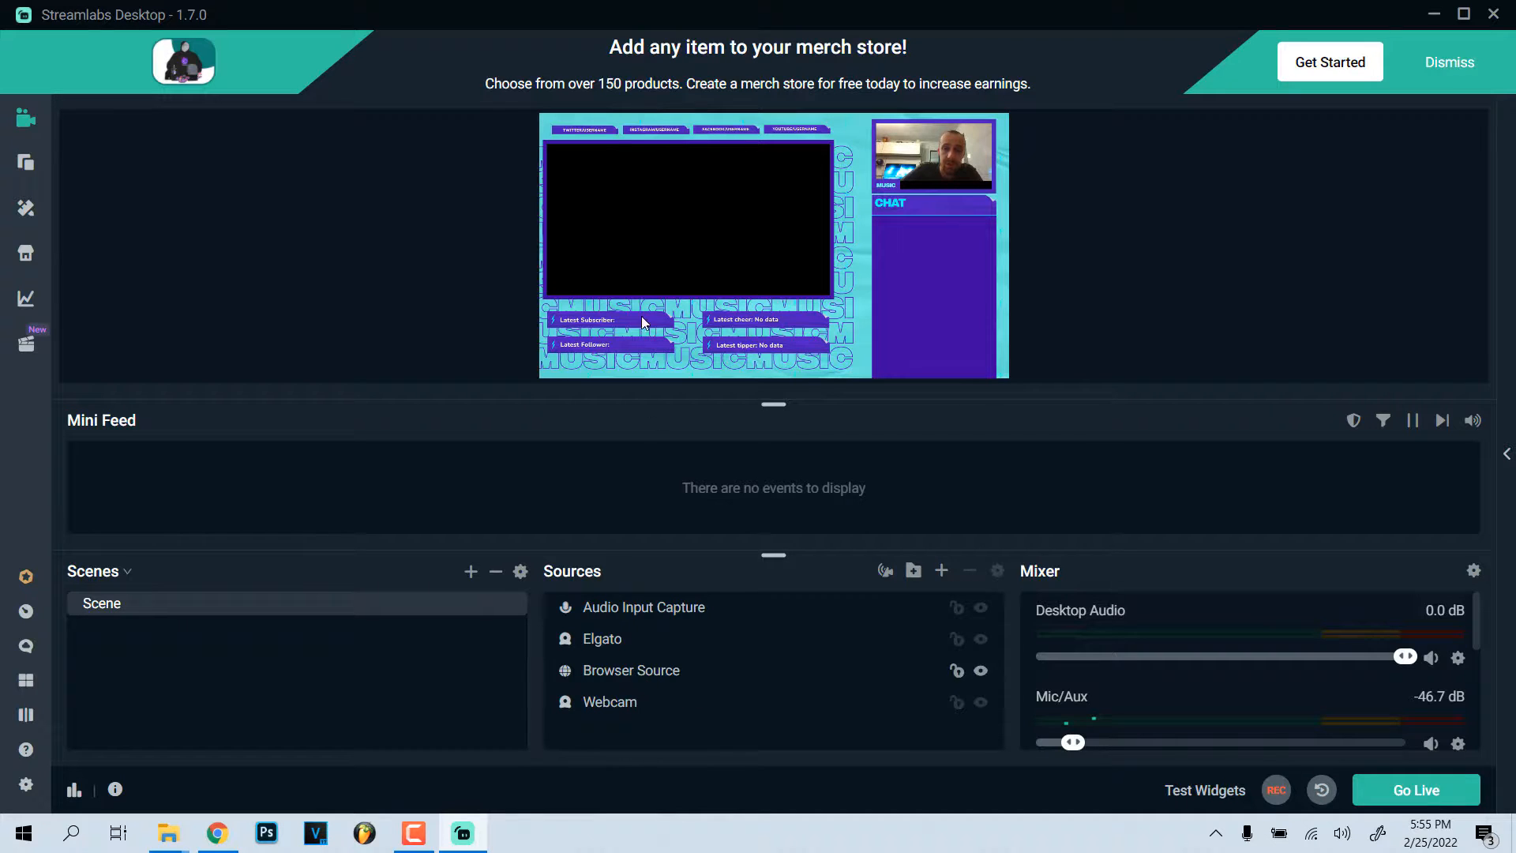
{"action": "left_click", "coordinate": [1491, 14]}
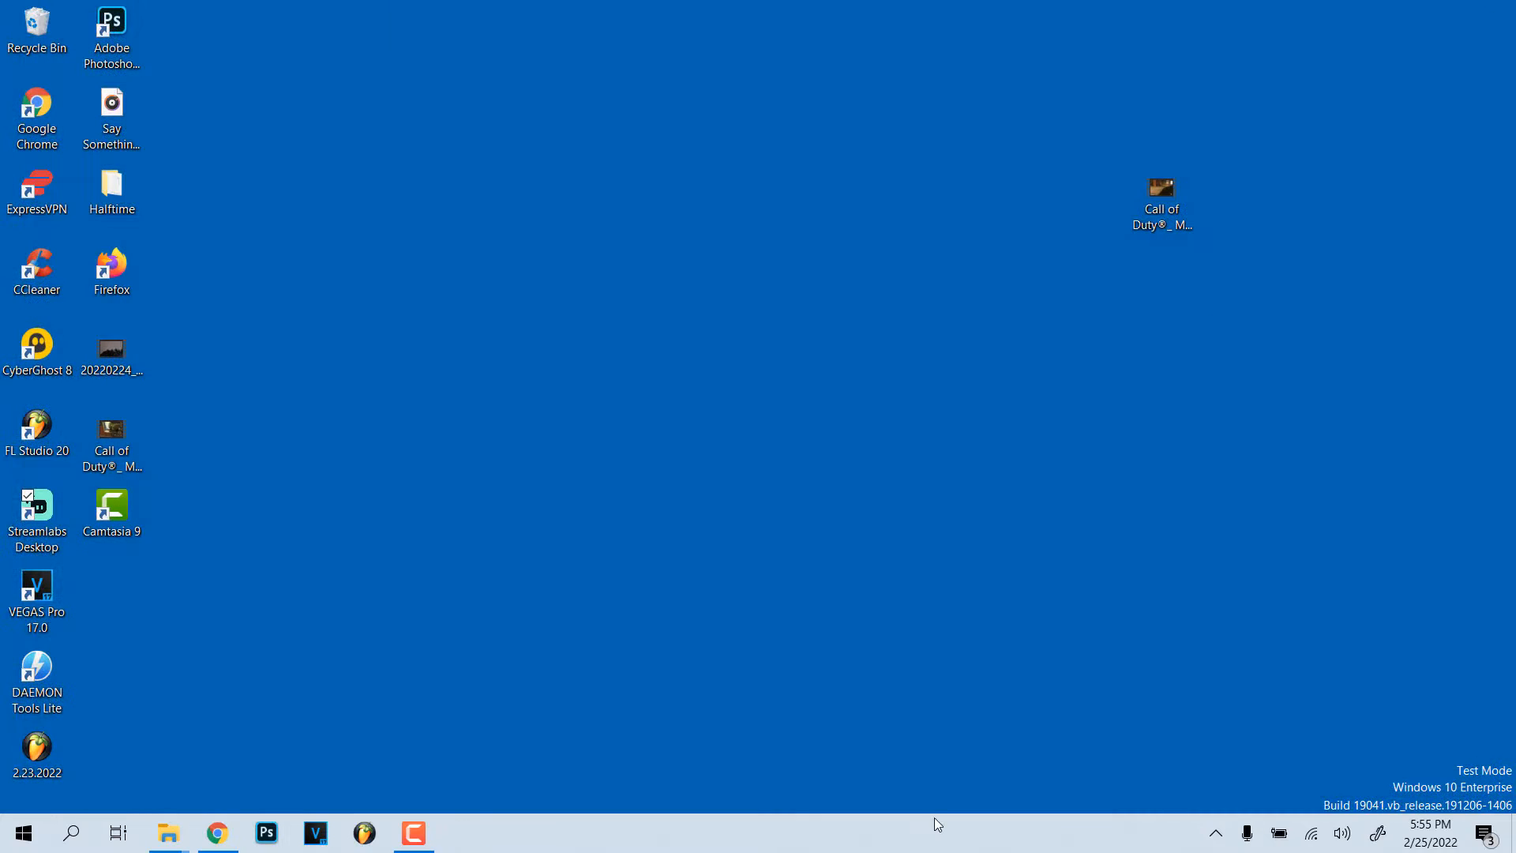
{"action": "left_click", "coordinate": [416, 834]}
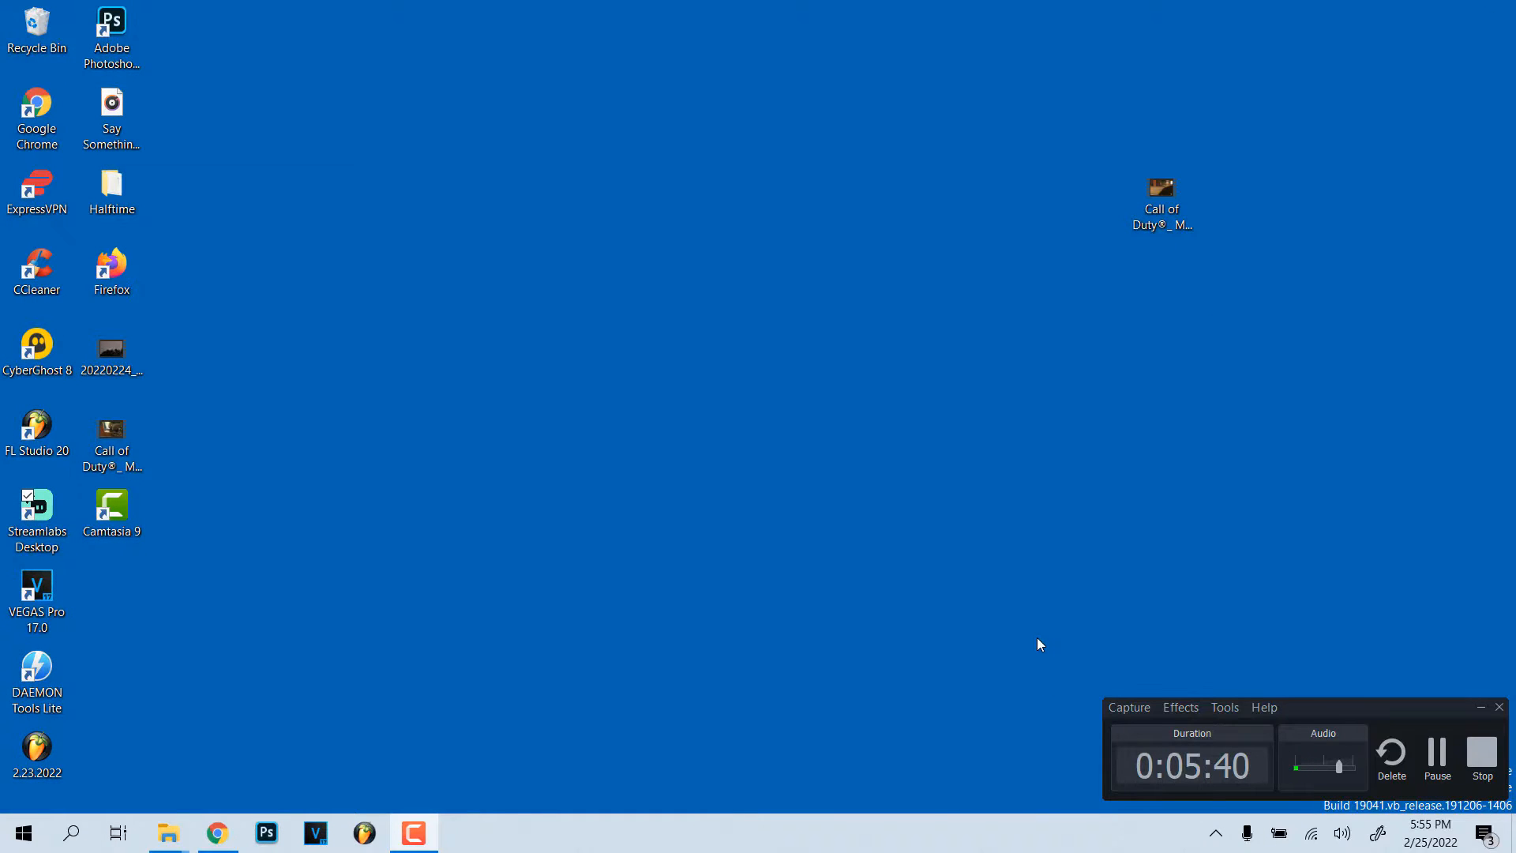